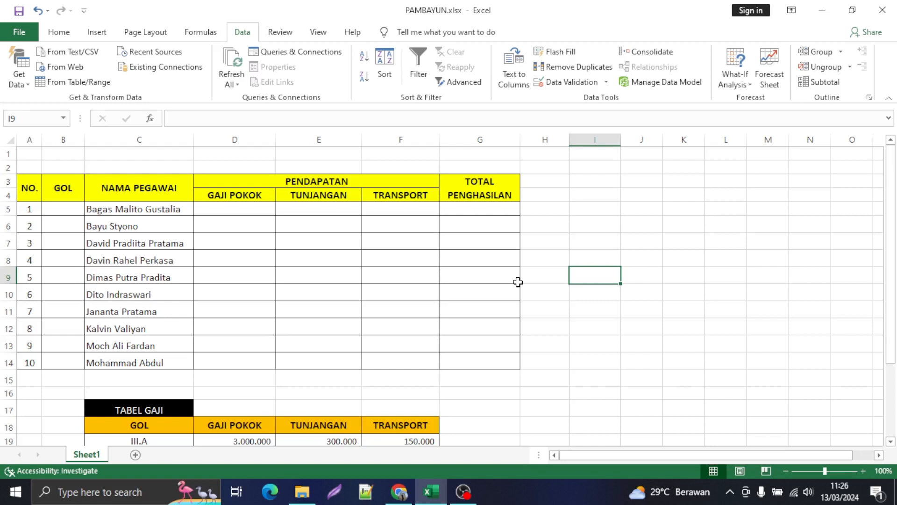
Step: Begin a VLOOKUP formula in the first employee's GAJI POKOK cell D5, using the GOL cell B5 as the lookup value
scroll(204, 216, down, 2)
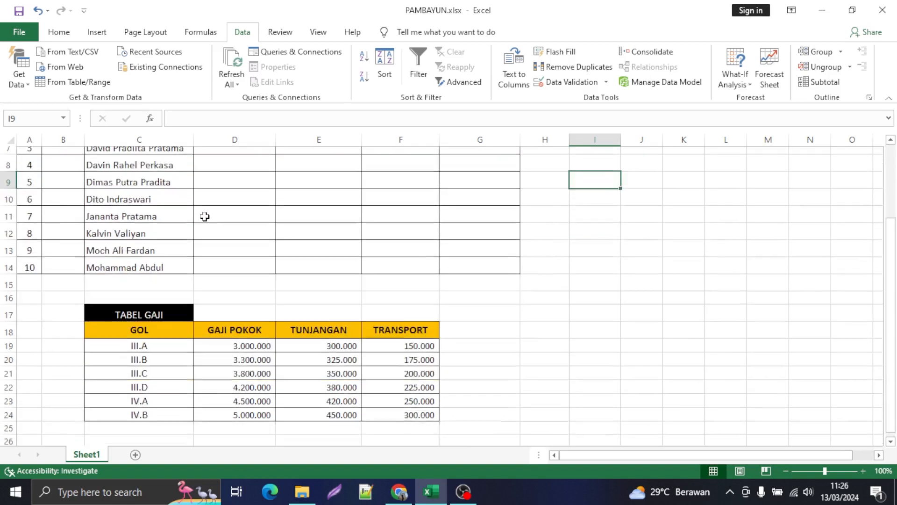
scroll(204, 216, down, 1)
scroll(184, 302, up, 3)
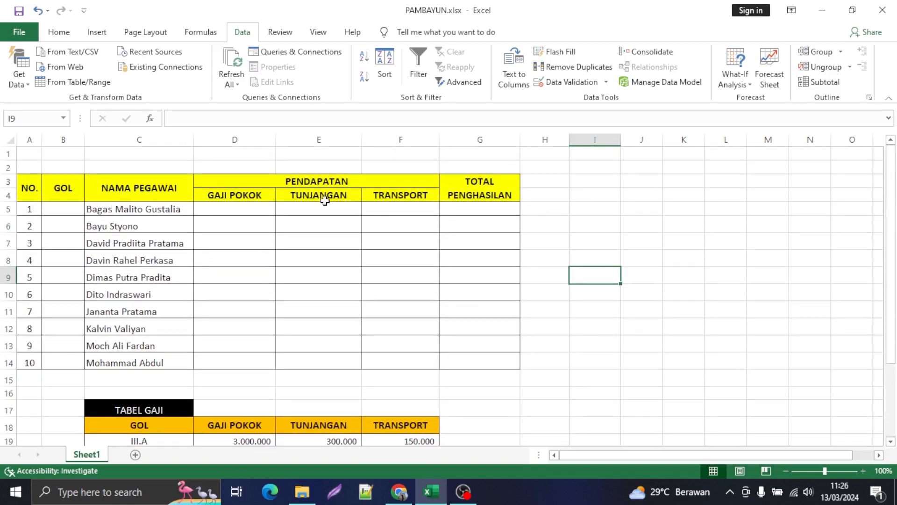
scroll(463, 213, down, 2)
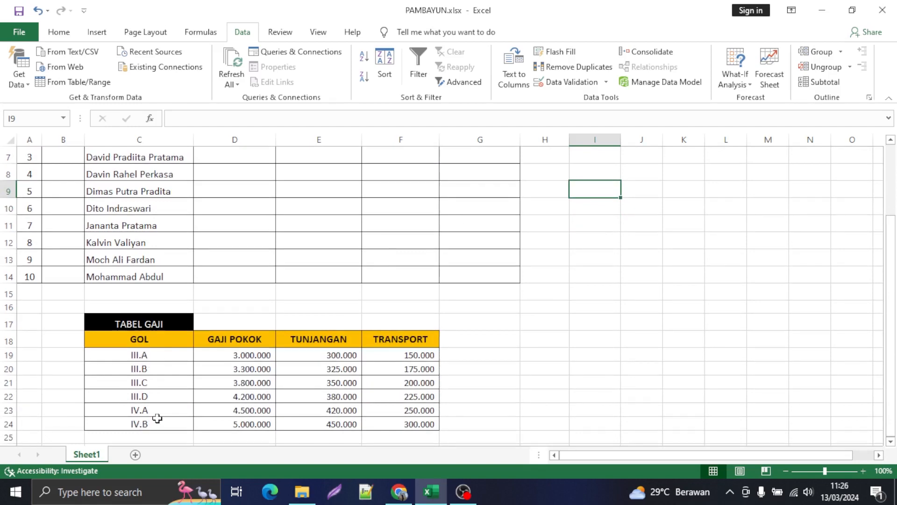
scroll(164, 410, up, 2)
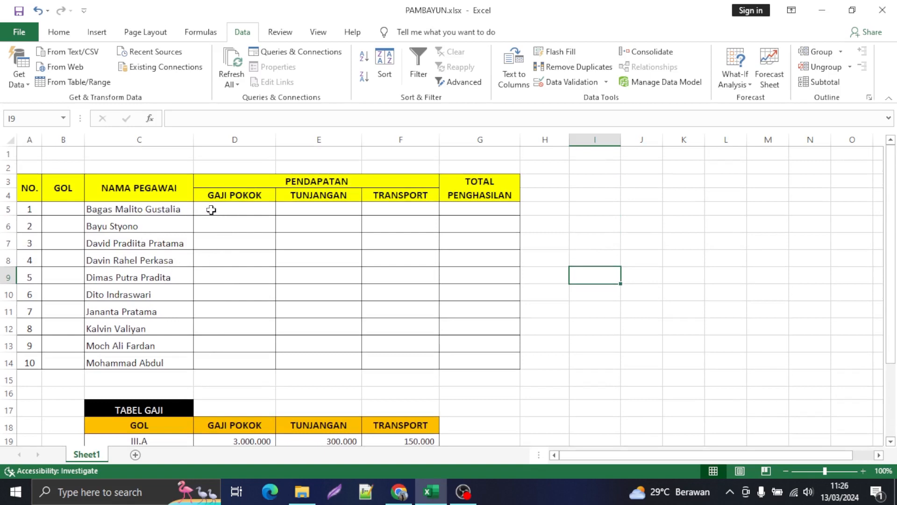
click(211, 210)
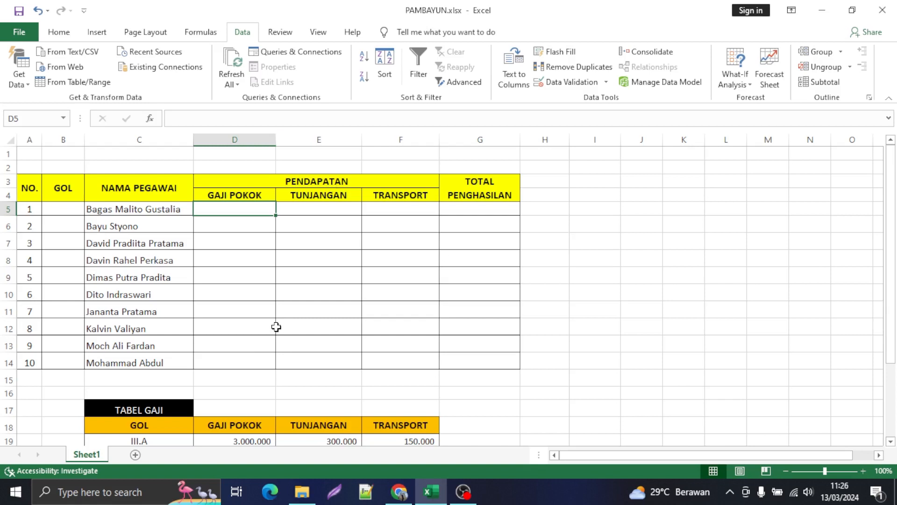
text(=V)
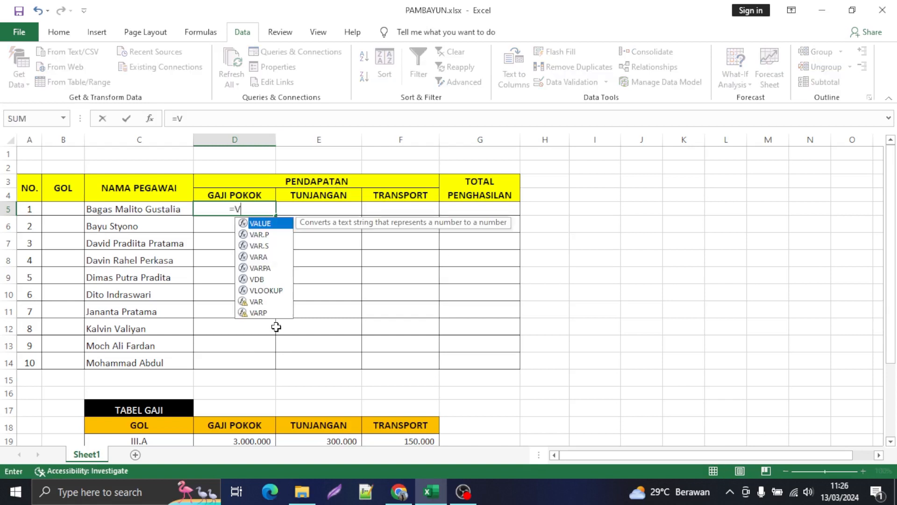
text(LOO)
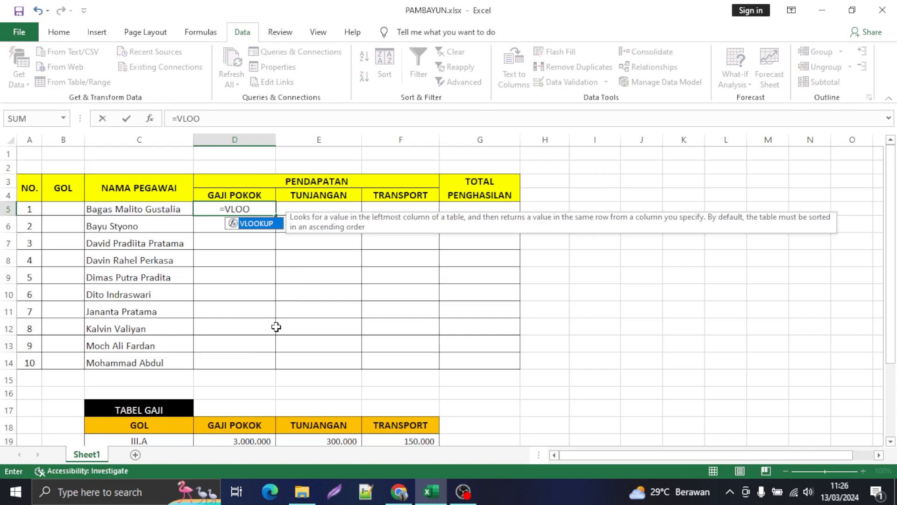
text(KUP)
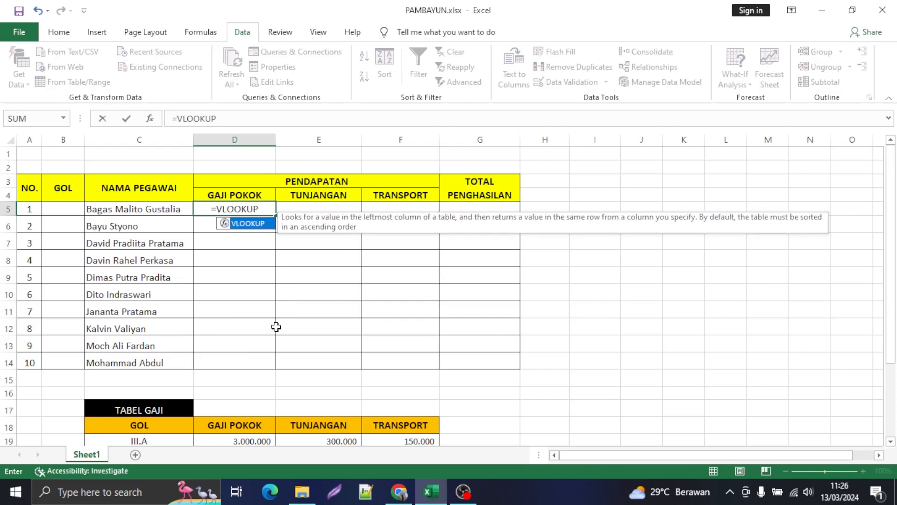
text(()
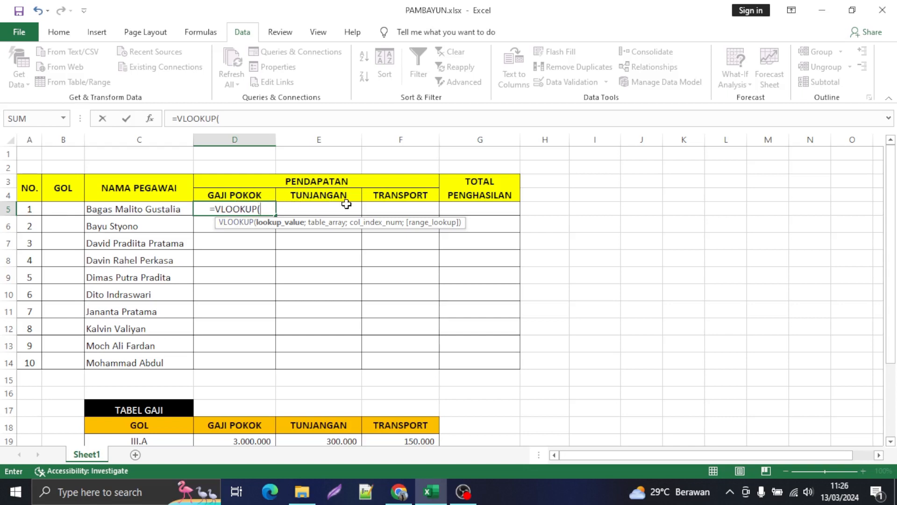
click(53, 208)
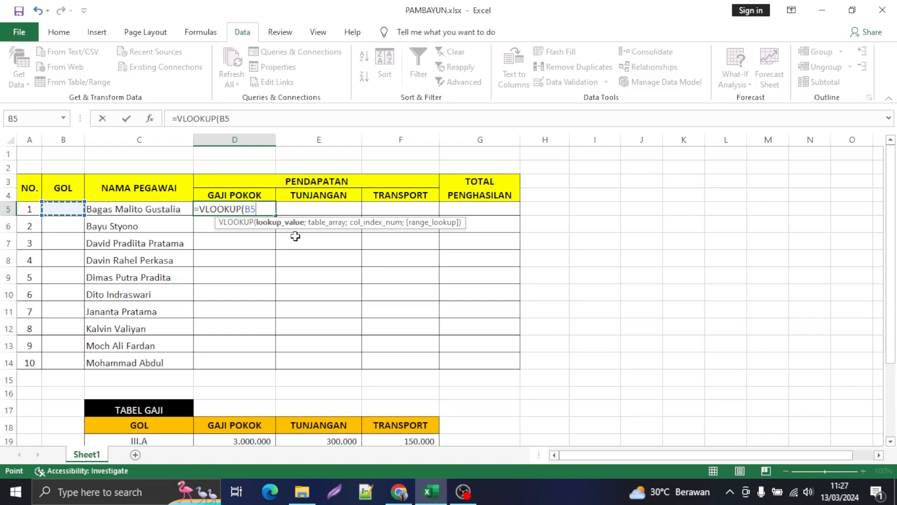
text(;)
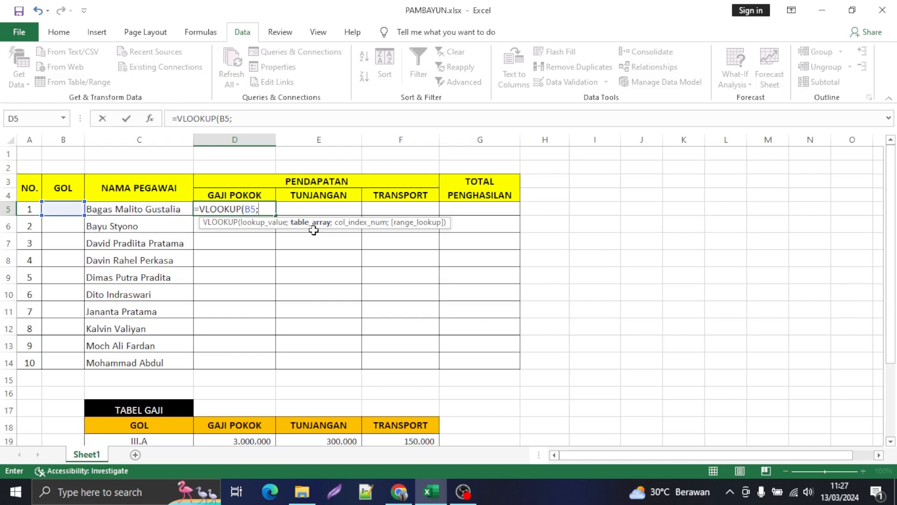
Step: Set the lookup table of the D5 formula to the TABEL GAJI data as the absolute range $C$19:$F$24
scroll(313, 230, down, 3)
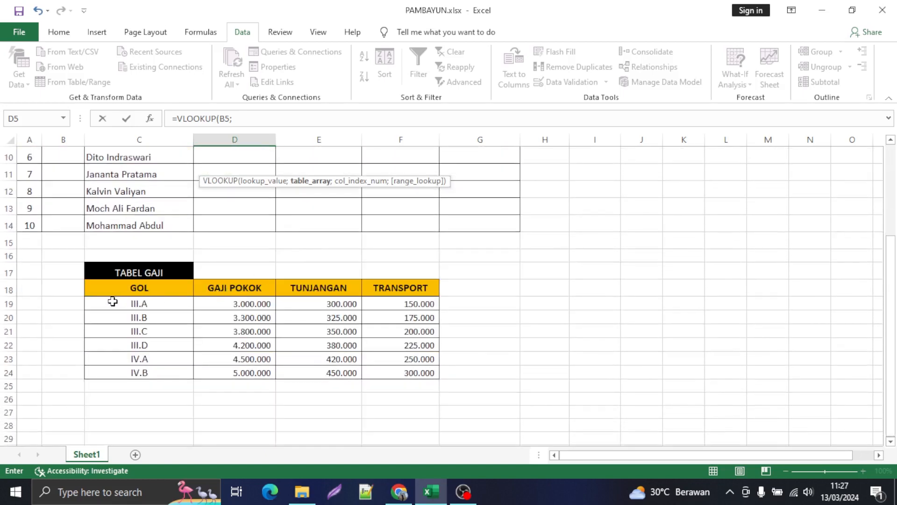
drag(114, 304, 384, 366)
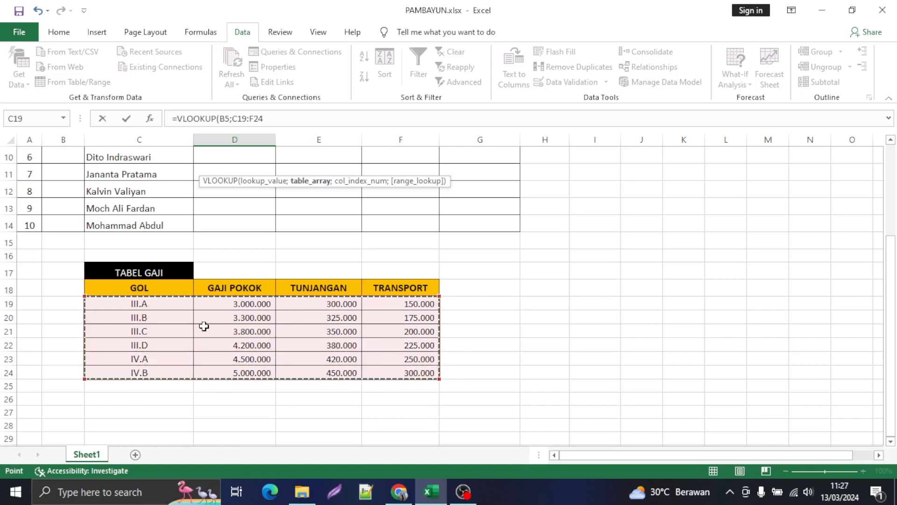
scroll(288, 330, up, 3)
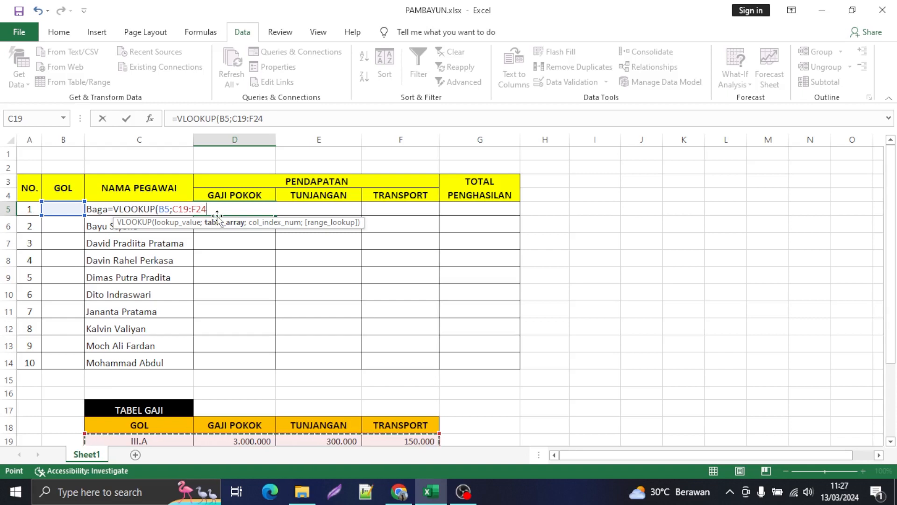
key(F4)
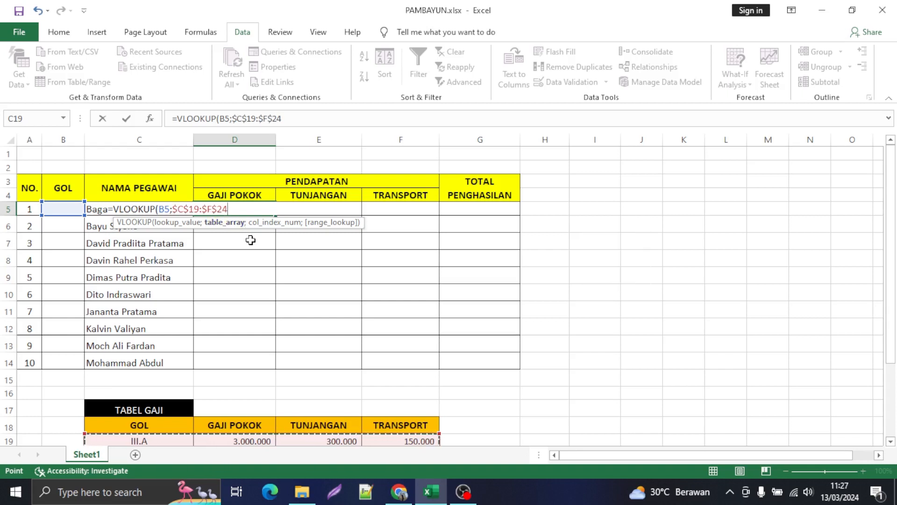
text(;)
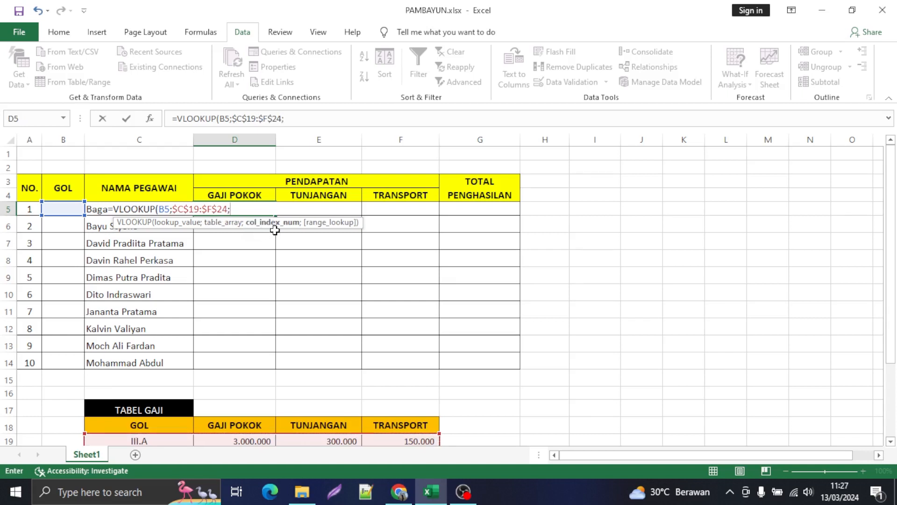
Step: Set the column index of the D5 VLOOKUP to 2, the GAJI POKOK column of TABEL GAJI
scroll(296, 299, down, 2)
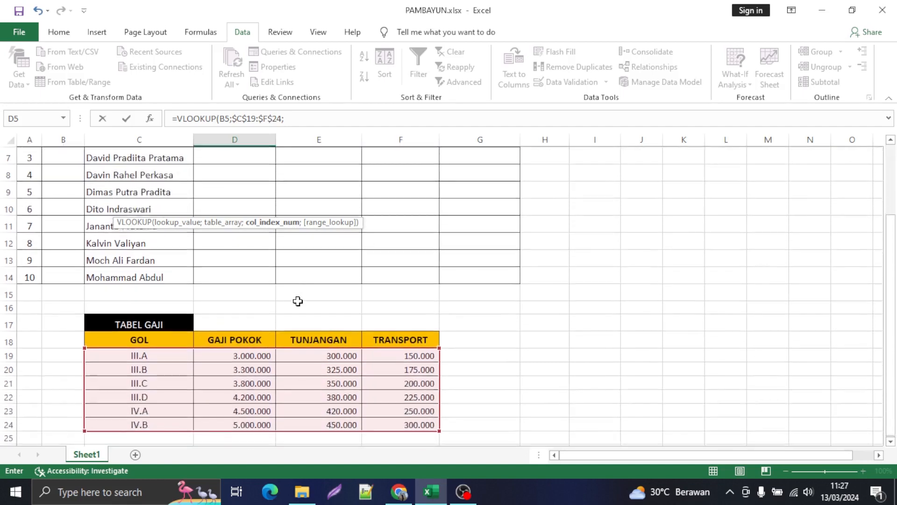
scroll(297, 299, up, 2)
scroll(269, 274, down, 1)
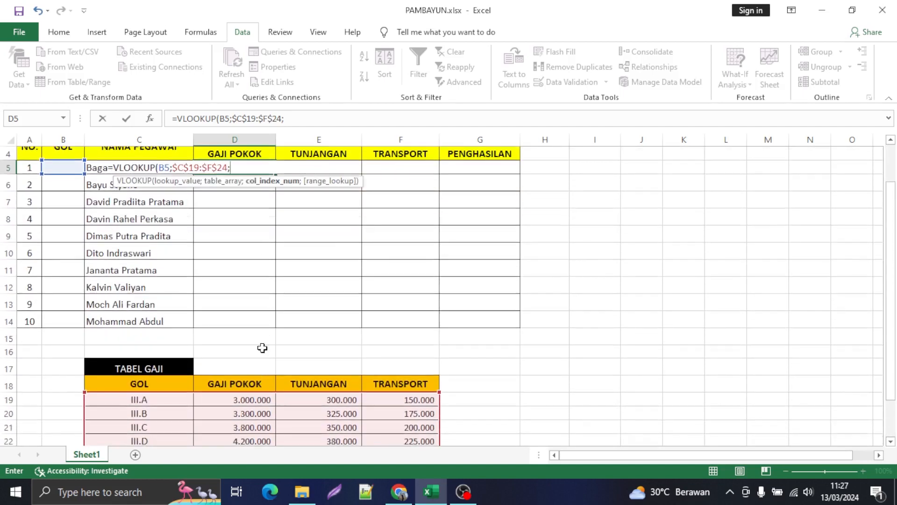
scroll(268, 267, up, 1)
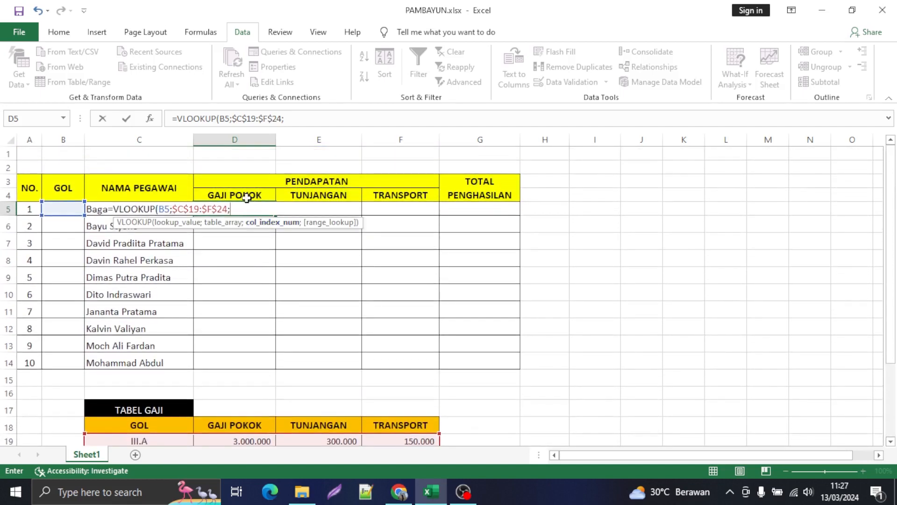
scroll(251, 224, down, 2)
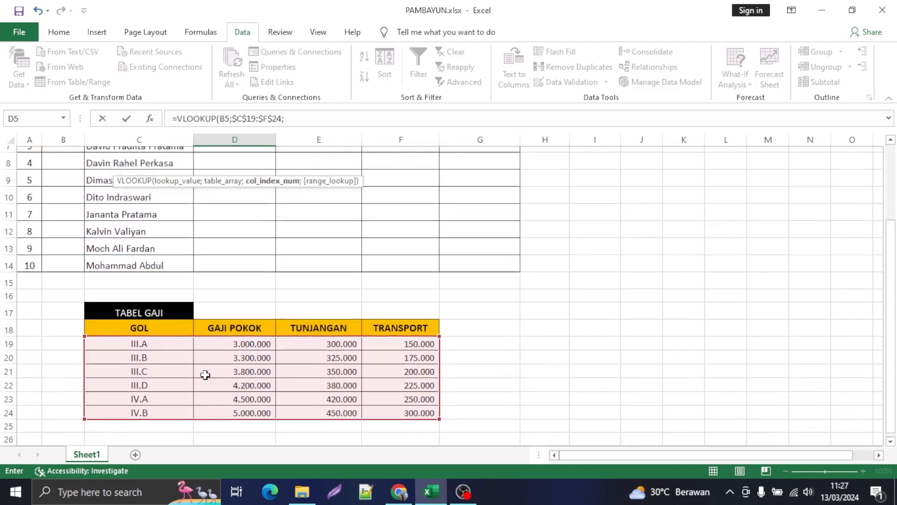
scroll(205, 375, down, 1)
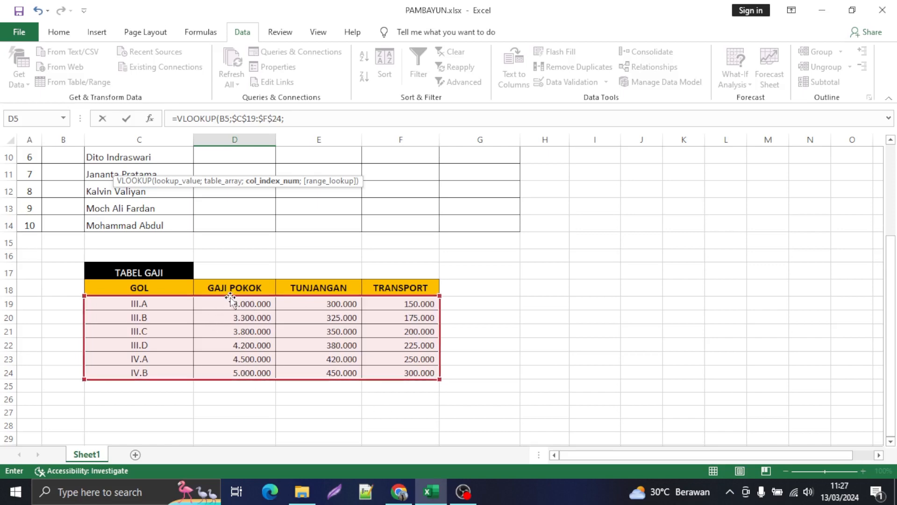
scroll(303, 287, up, 3)
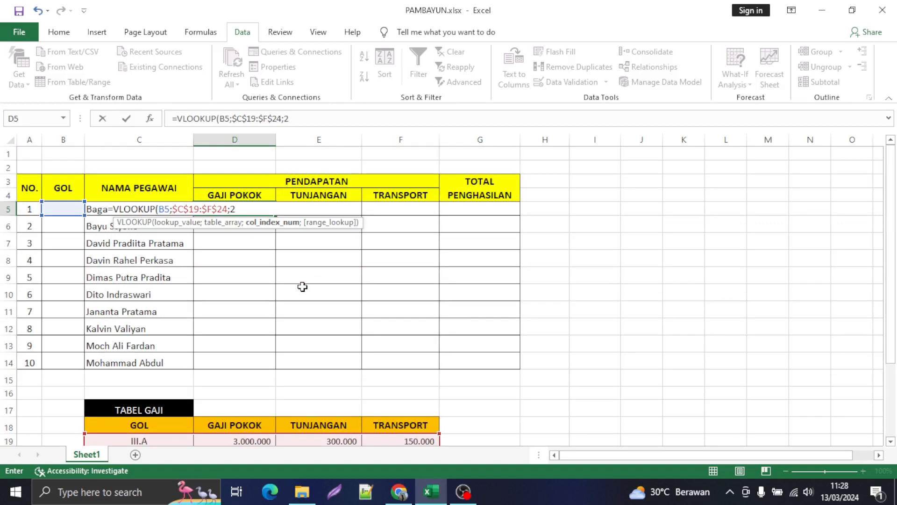
text(;)
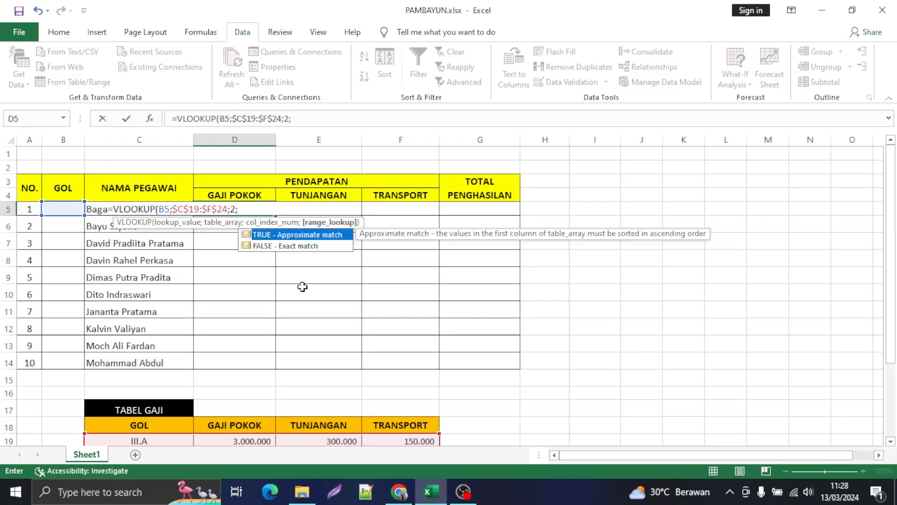
text(FALSE)
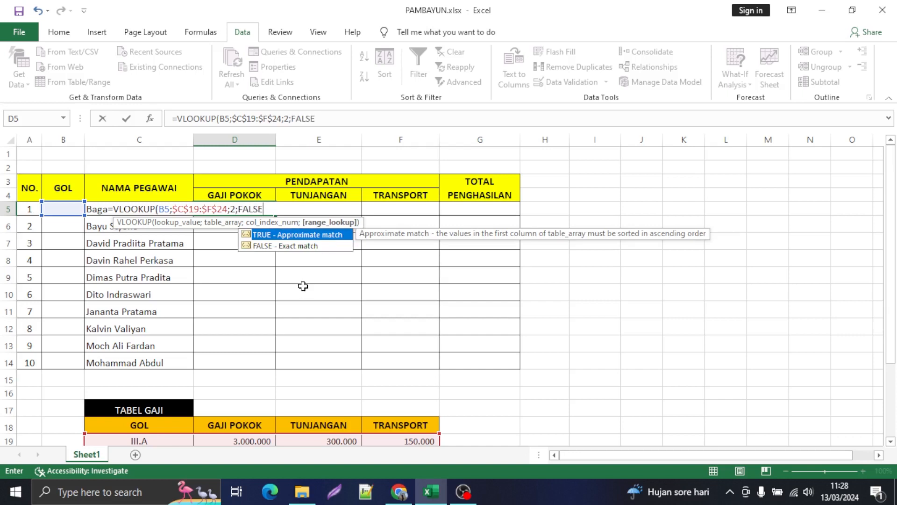
Step: Set the D5 VLOOKUP to an exact match with FALSE and complete the formula
scroll(244, 386, down, 2)
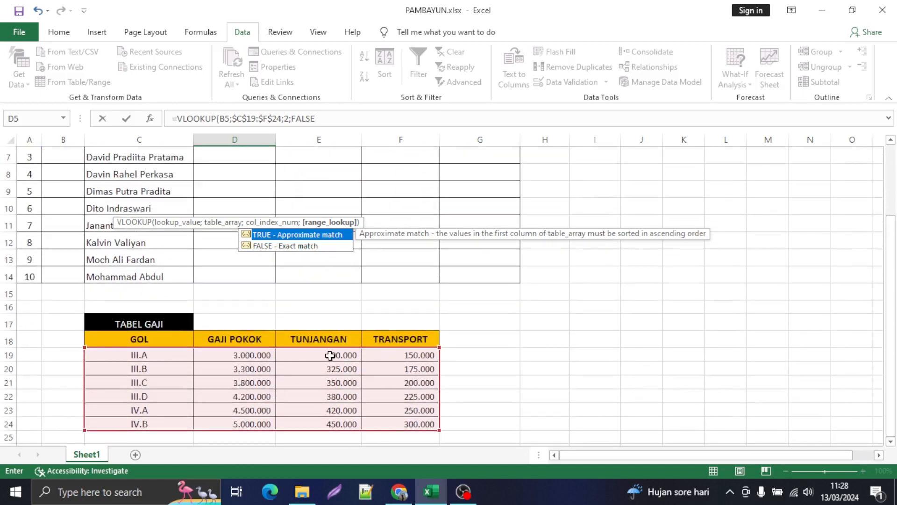
scroll(280, 308, up, 2)
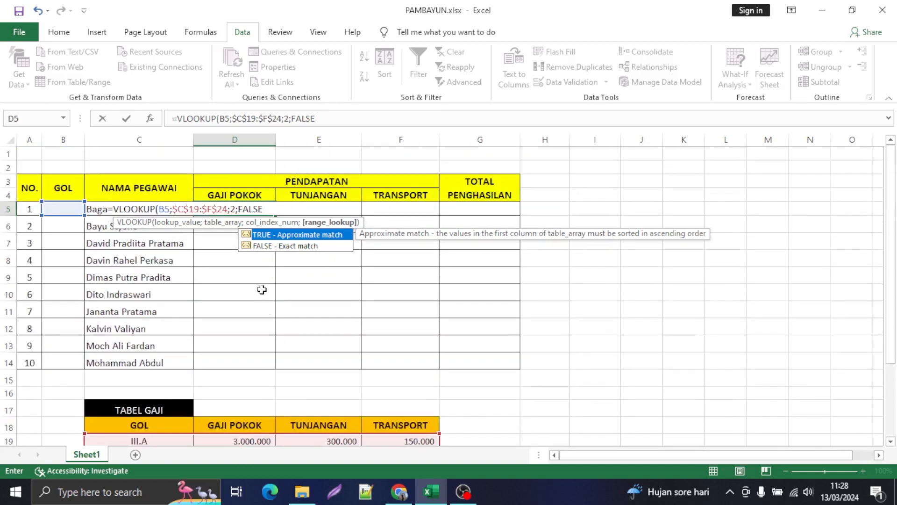
text())
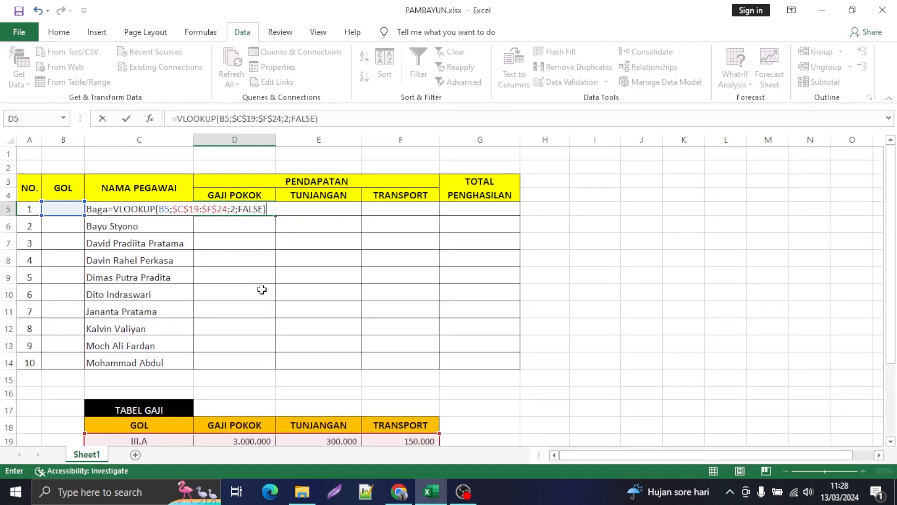
key(Return)
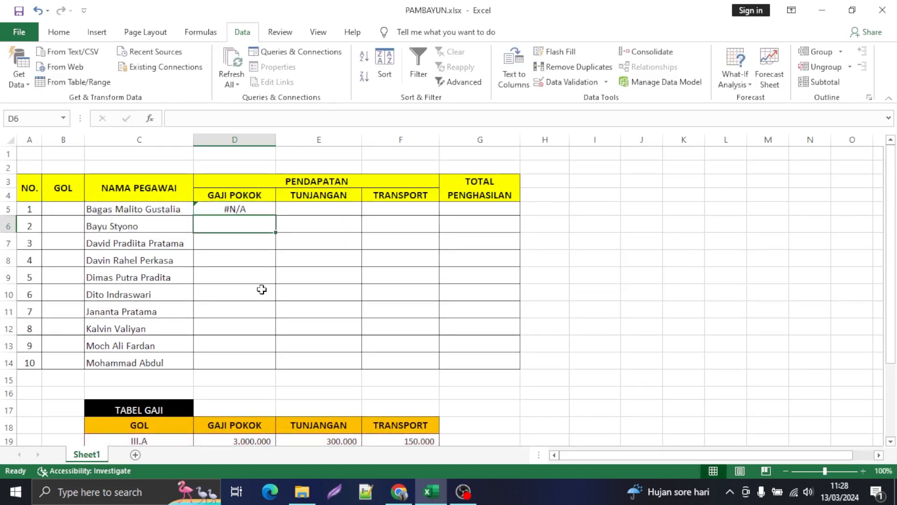
Step: Enter III.B as the GOL in B5 and copy it down through B14 for all employees
click(68, 206)
text(III.B)
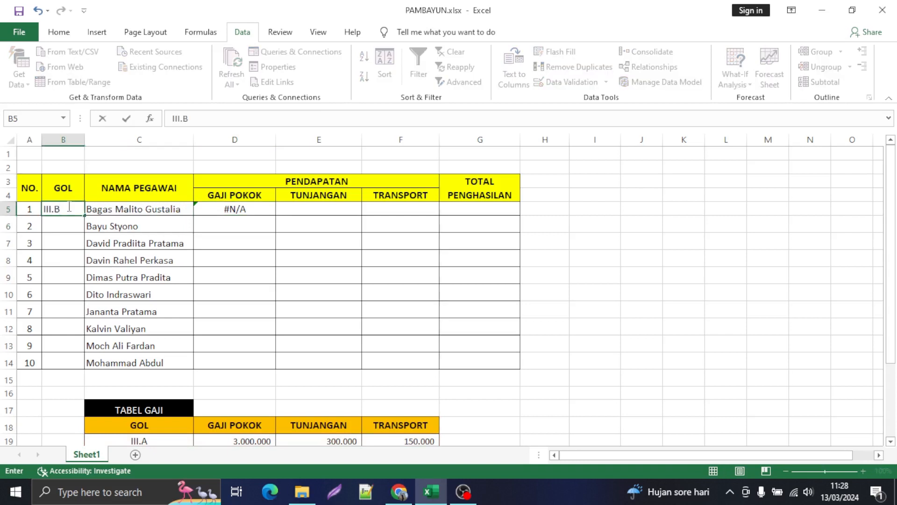
key(Return)
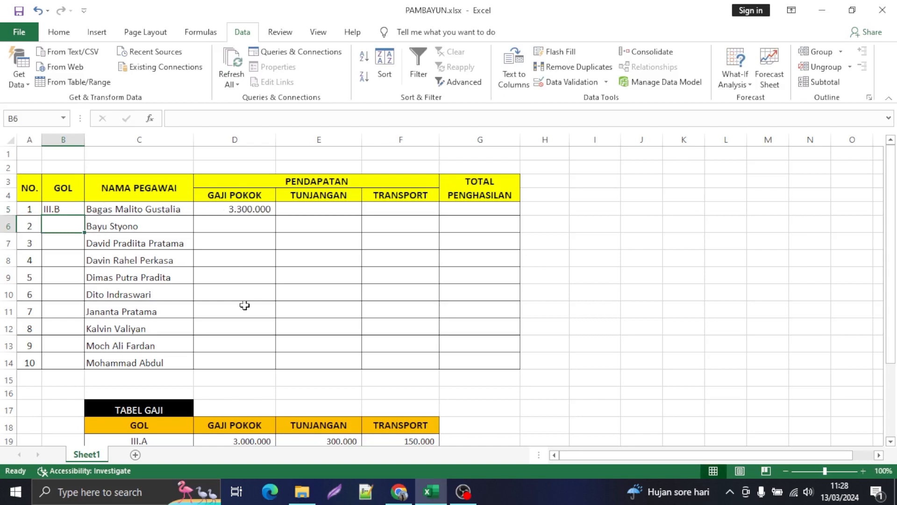
scroll(244, 305, down, 2)
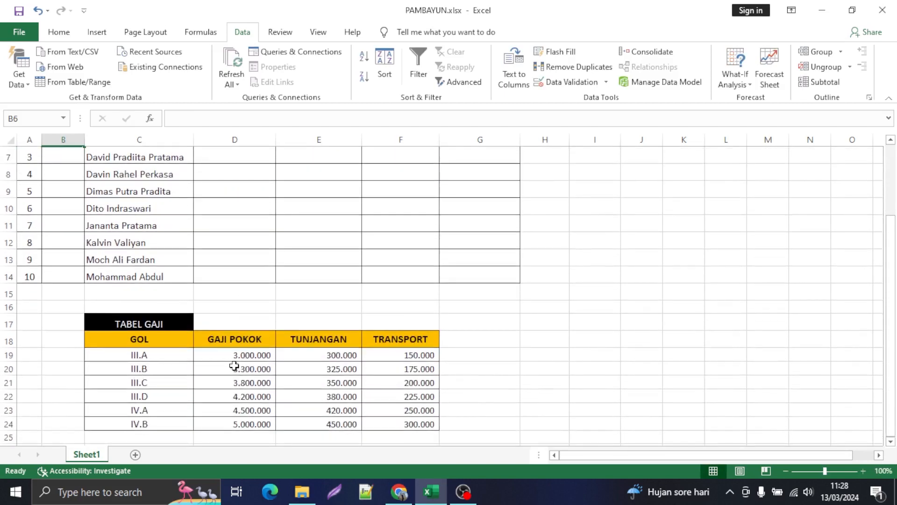
scroll(371, 317, up, 2)
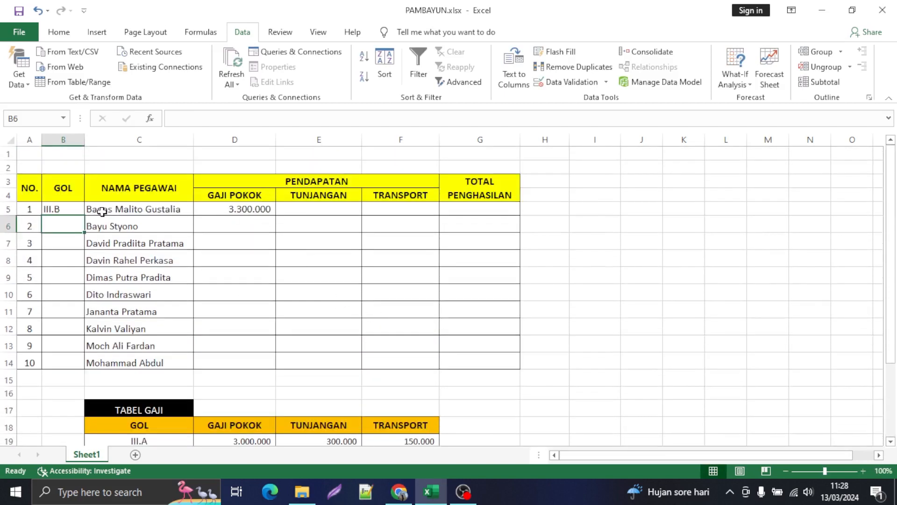
click(71, 209)
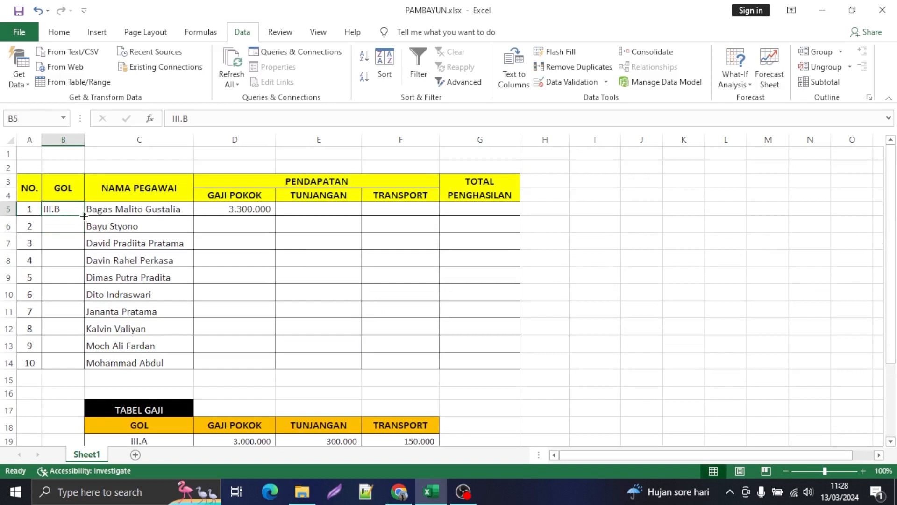
drag(83, 215, 75, 367)
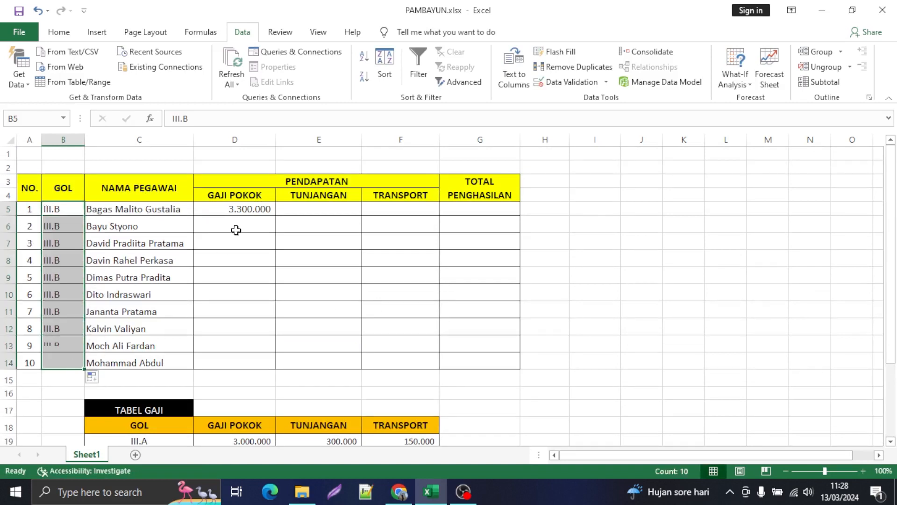
Step: Copy the GAJI POKOK formula in D5 down through D14 for all employees
click(267, 206)
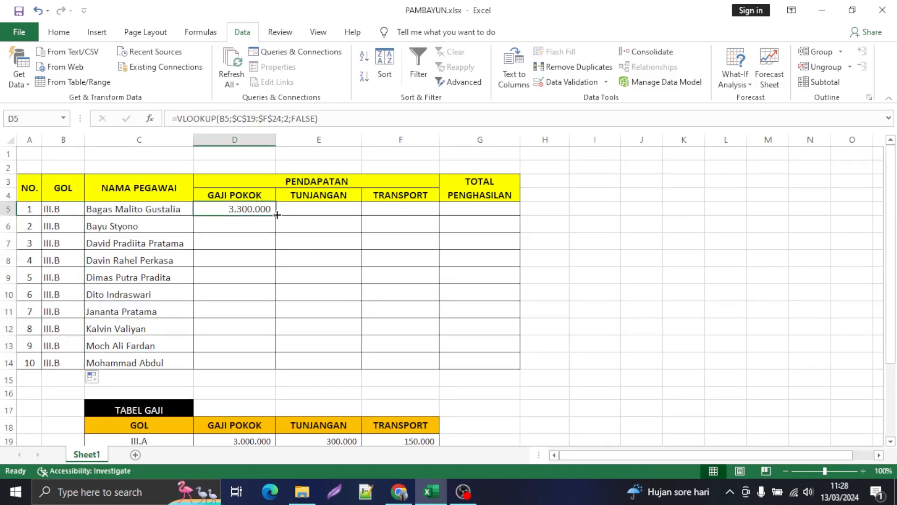
double_click(276, 214)
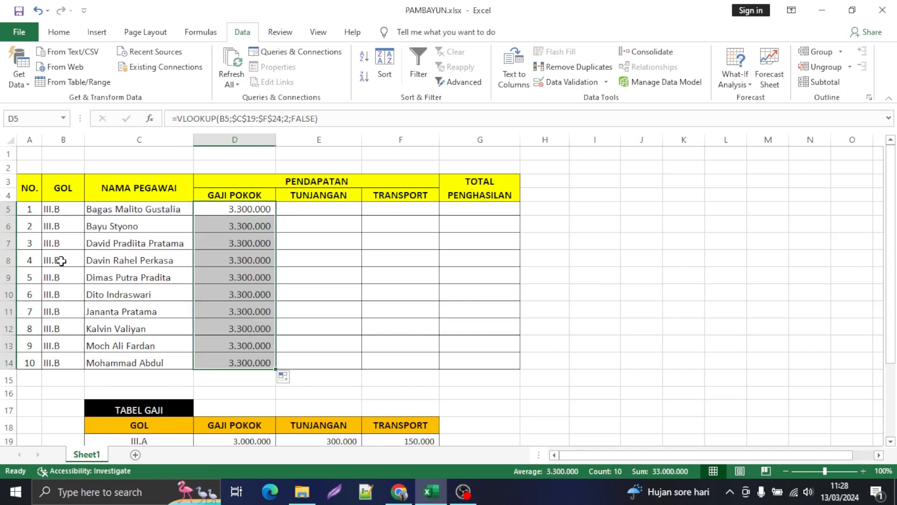
Step: Change the GOL in B7 to III.C and compare D7 with the III.C base salary in TABEL GAJI
click(64, 246)
click(201, 122)
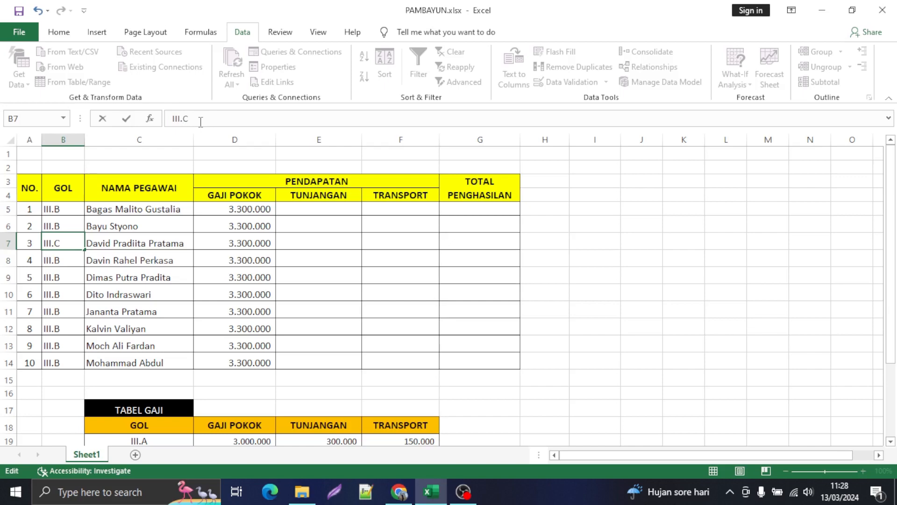
key(Return)
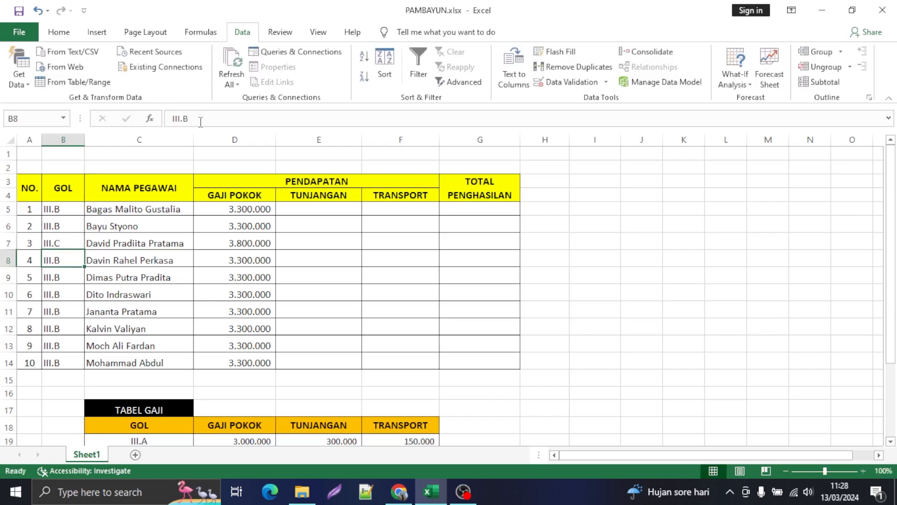
click(265, 244)
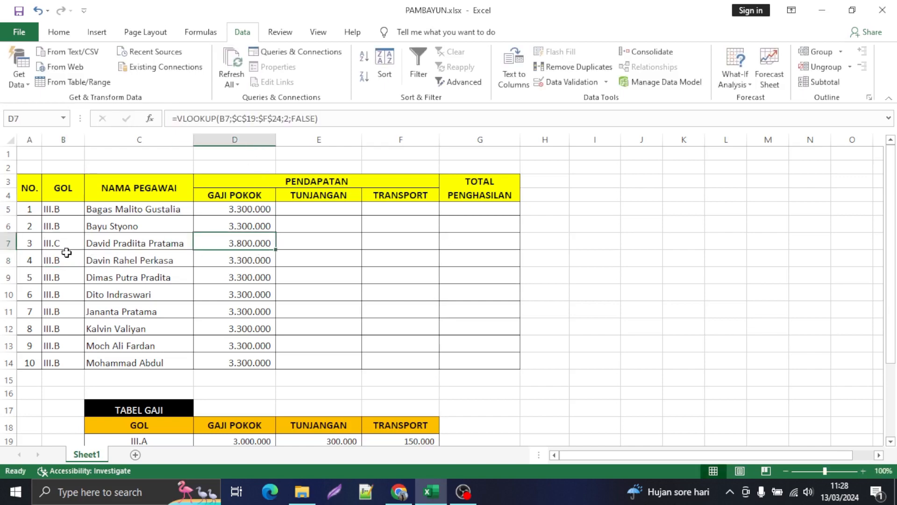
scroll(186, 314, down, 2)
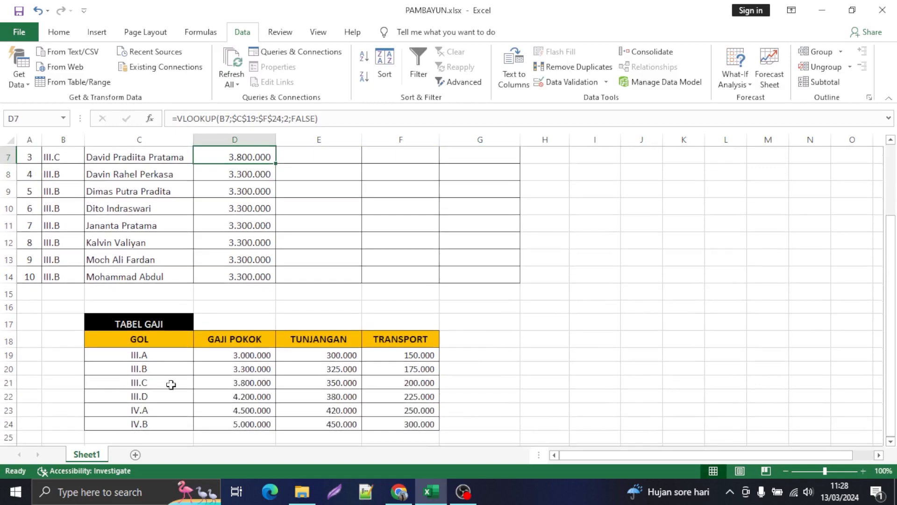
click(239, 383)
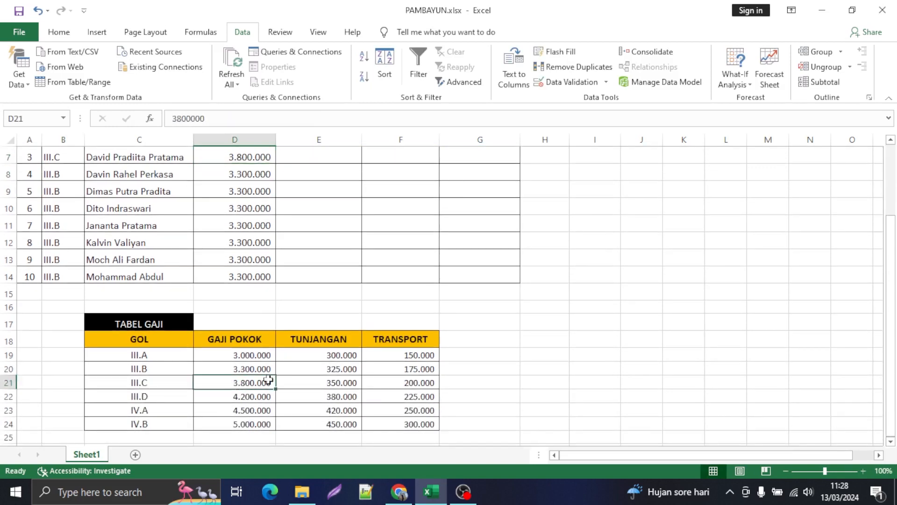
scroll(262, 309, up, 2)
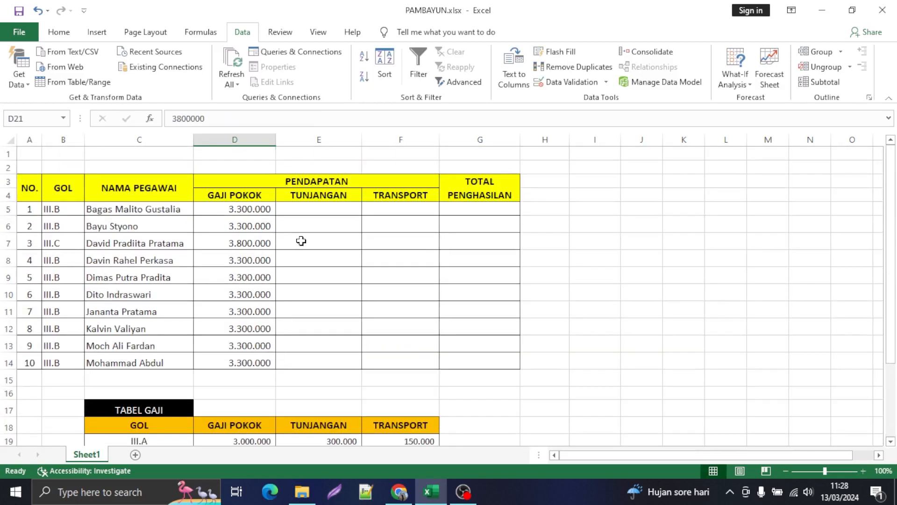
Step: Change the GOL of employee number 6 in B10 to IV.B
click(53, 295)
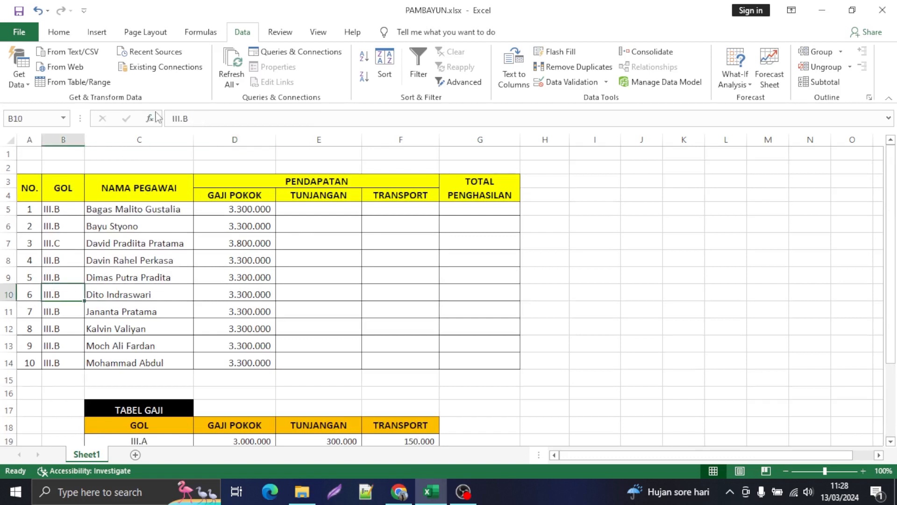
click(179, 118)
key(BackSpace)
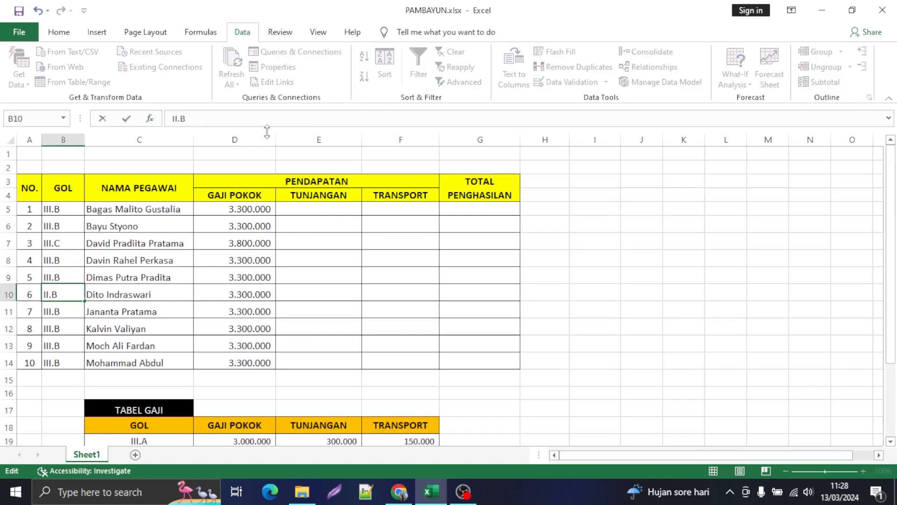
key(BackSpace)
text(V)
key(Return)
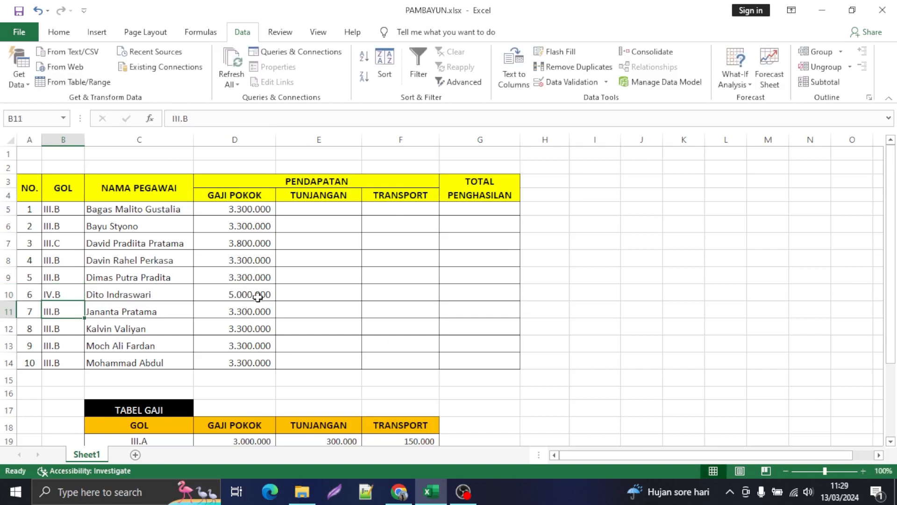
Step: Clear all GOL entries in B5:B14
click(69, 207)
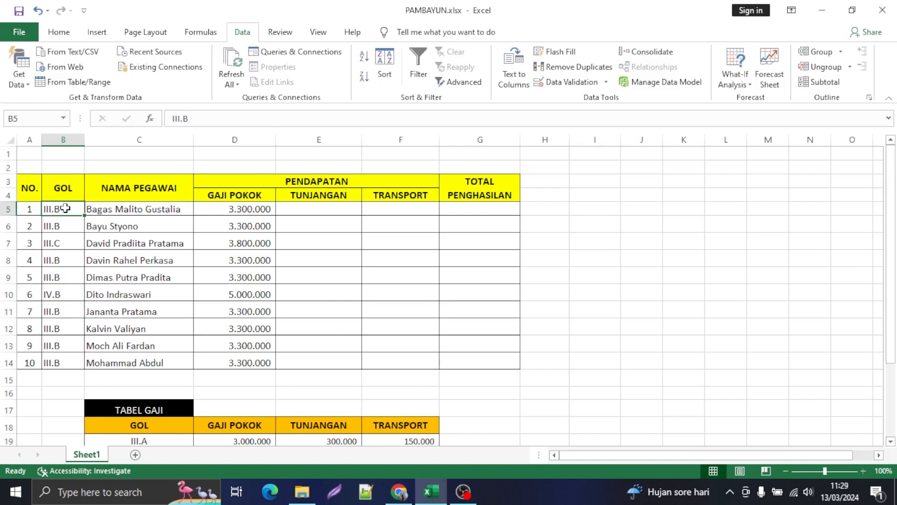
drag(65, 209, 60, 356)
key(Delete)
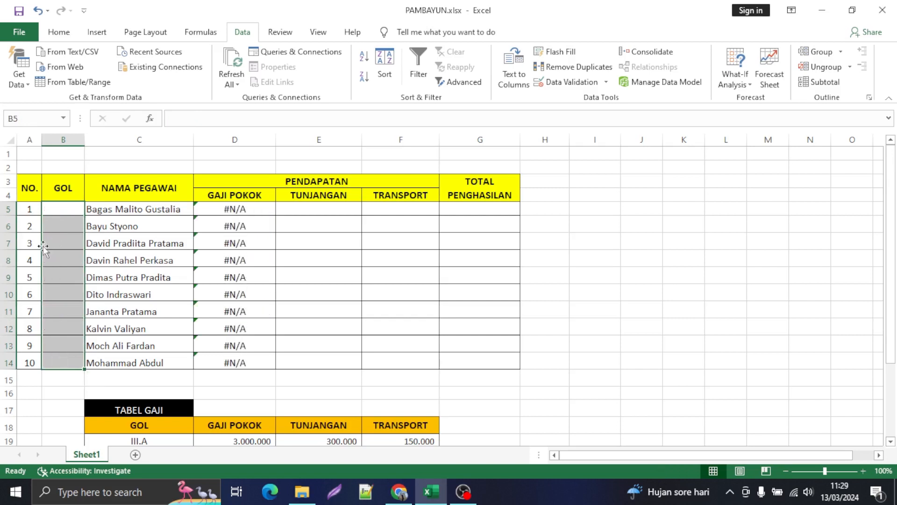
Step: Start a data validation rule for B5 that allows only values from a List
click(61, 207)
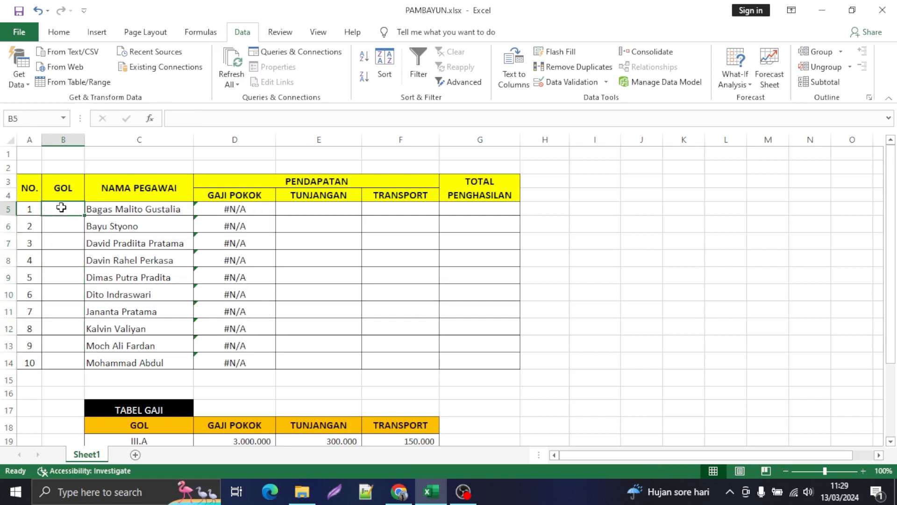
click(59, 32)
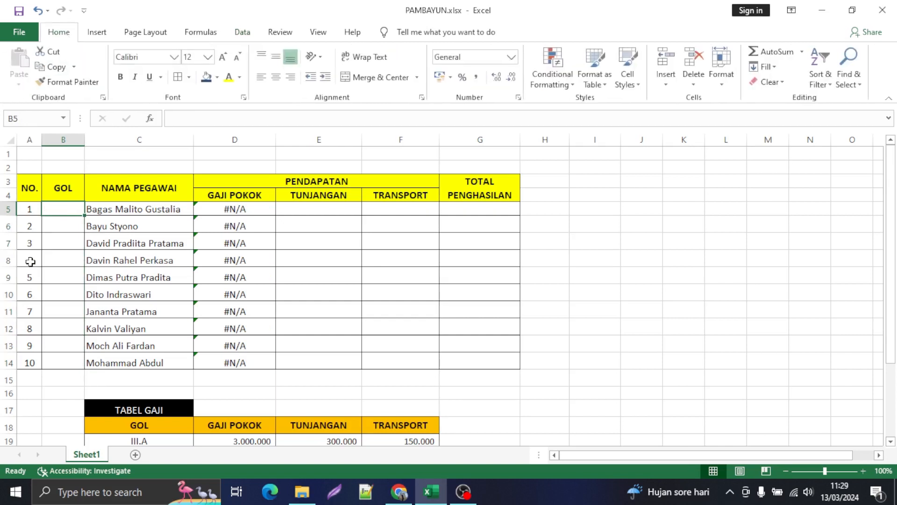
click(64, 227)
click(66, 211)
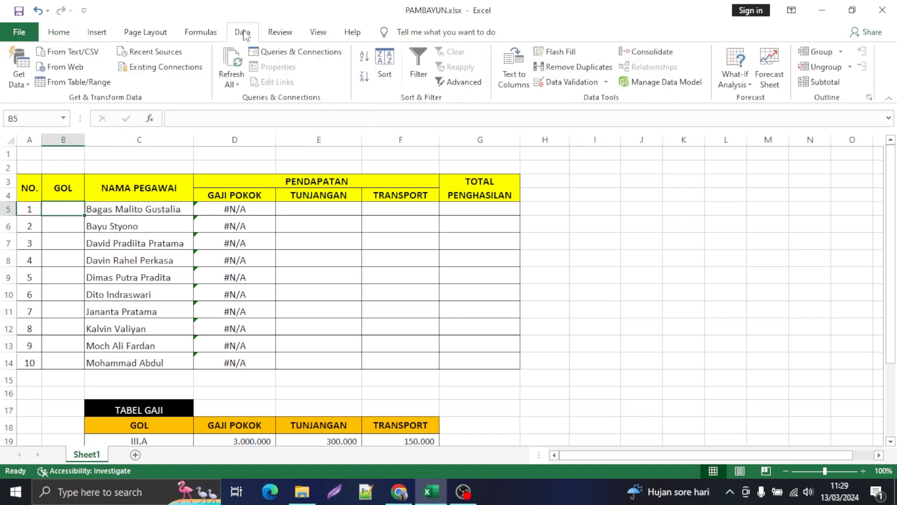
click(607, 84)
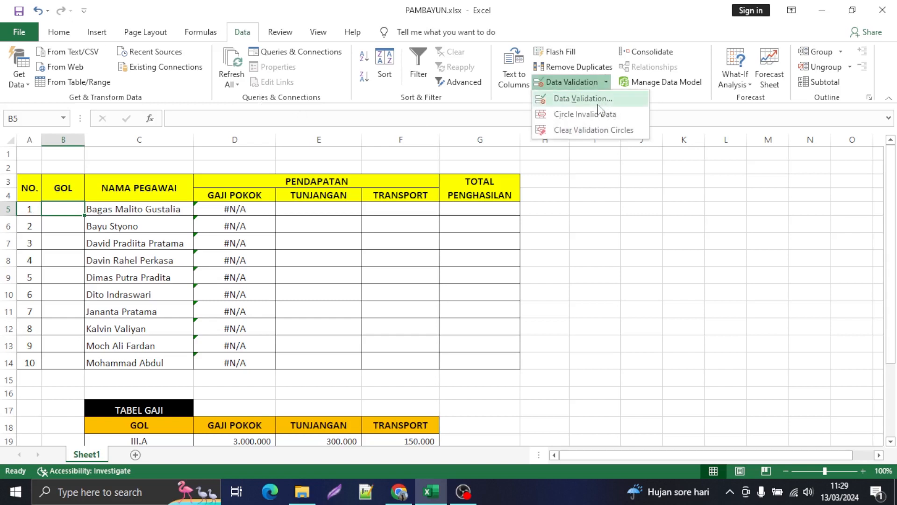
click(584, 99)
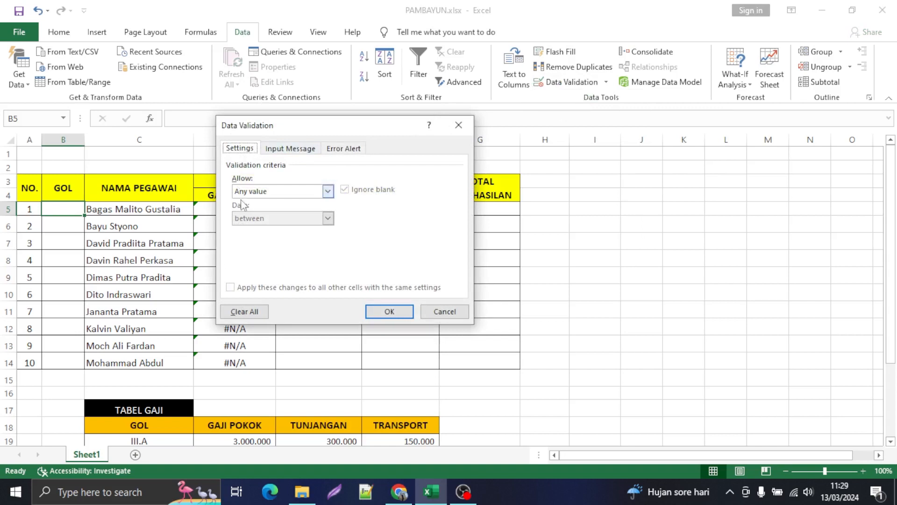
click(328, 191)
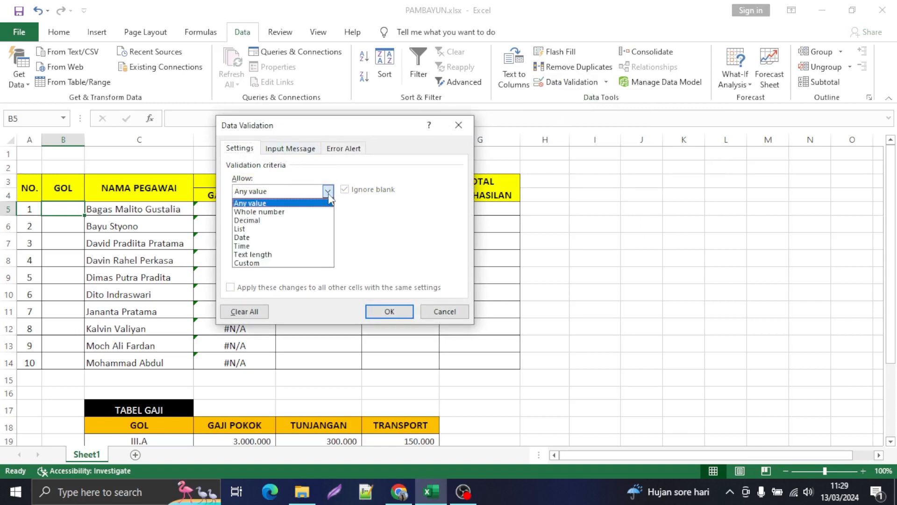
click(261, 229)
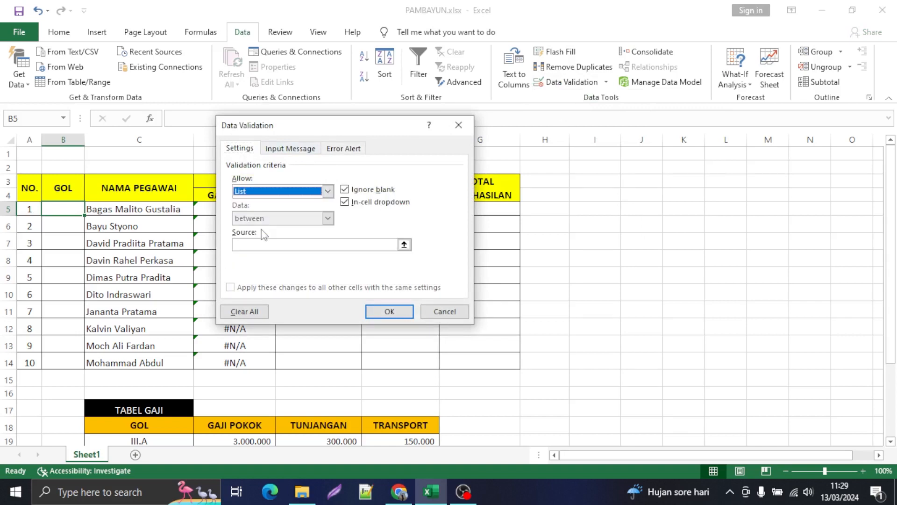
Step: Use the TABEL GAJI GOL codes in $C$19:$C$24 as the list source and apply the validation to B5
click(404, 245)
scroll(625, 236, down, 3)
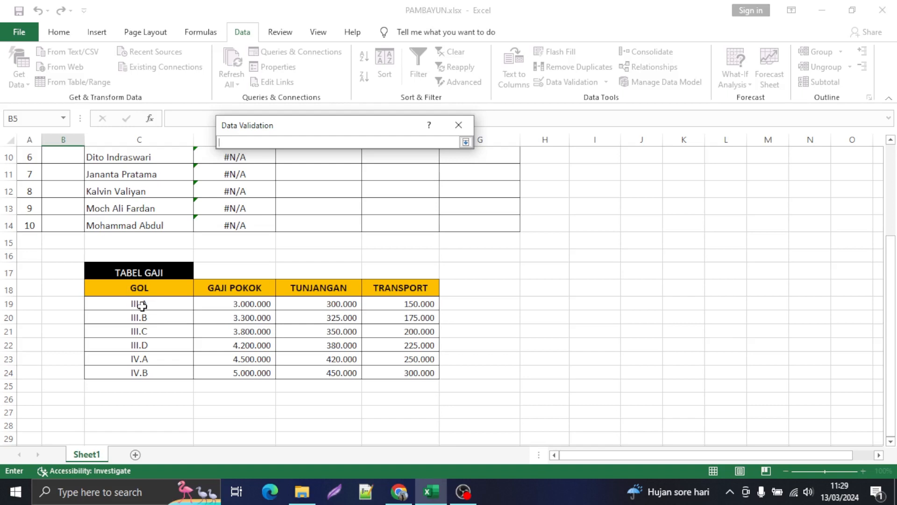
drag(145, 304, 140, 370)
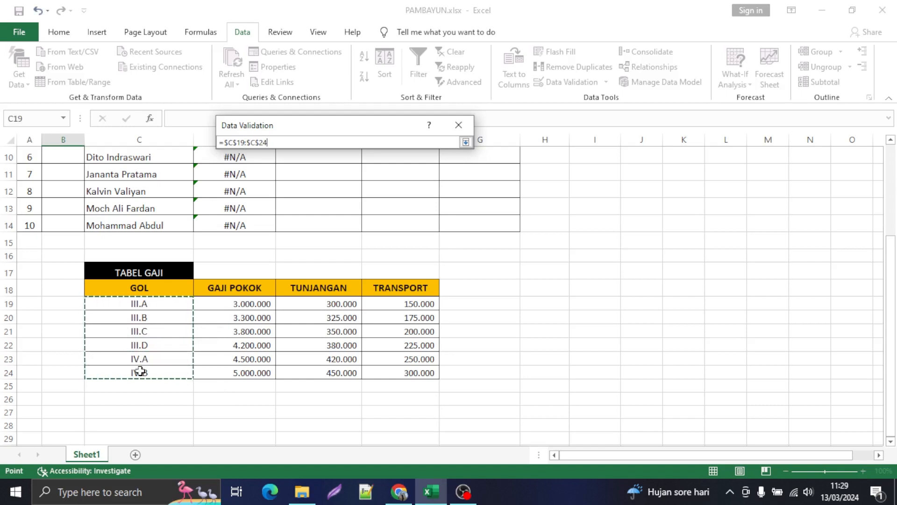
click(466, 143)
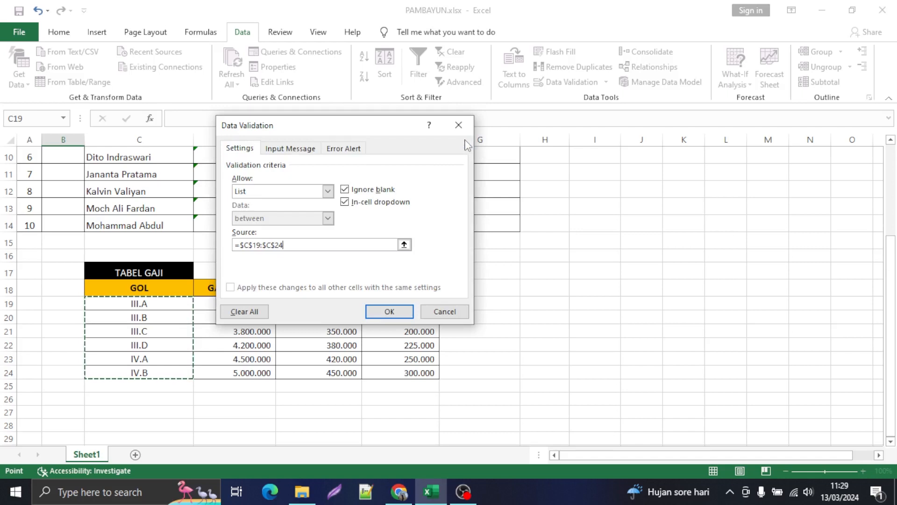
click(386, 312)
scroll(157, 251, up, 3)
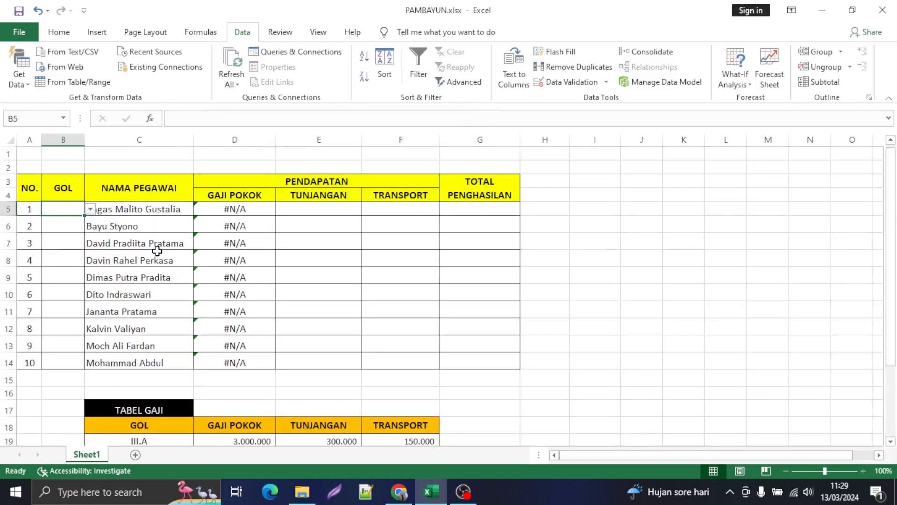
Step: Try III.C as the GOL in B5 from its validation list, and replace it with III.D
click(90, 209)
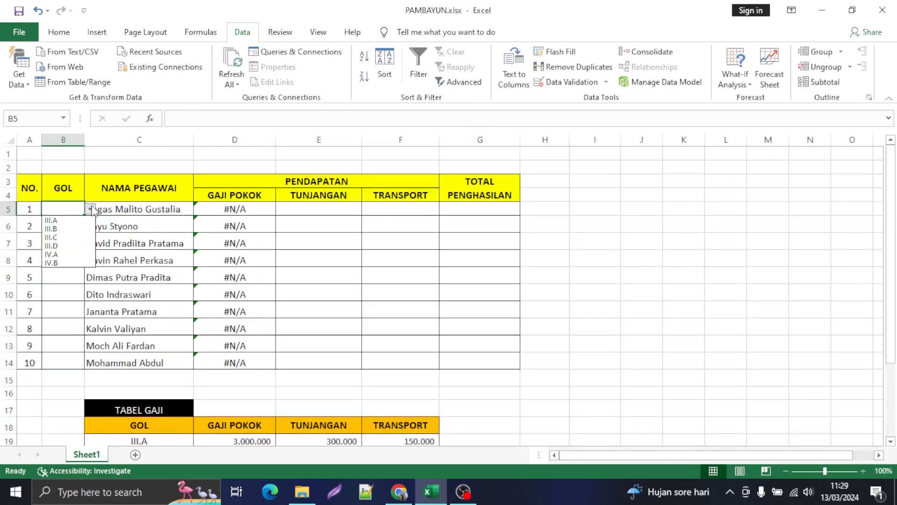
click(57, 237)
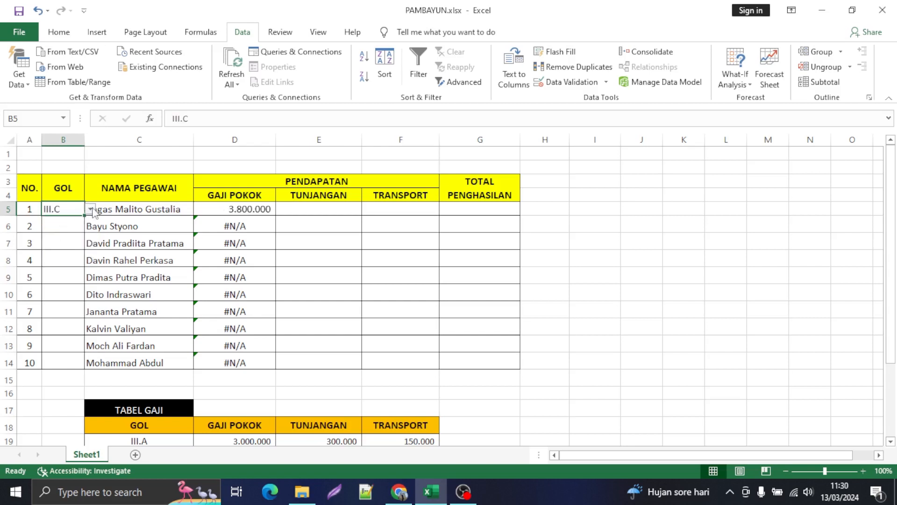
click(91, 209)
click(56, 245)
Step: Copy B5 with its validation list over B5:B14 for all employees
key(ctrl+c)
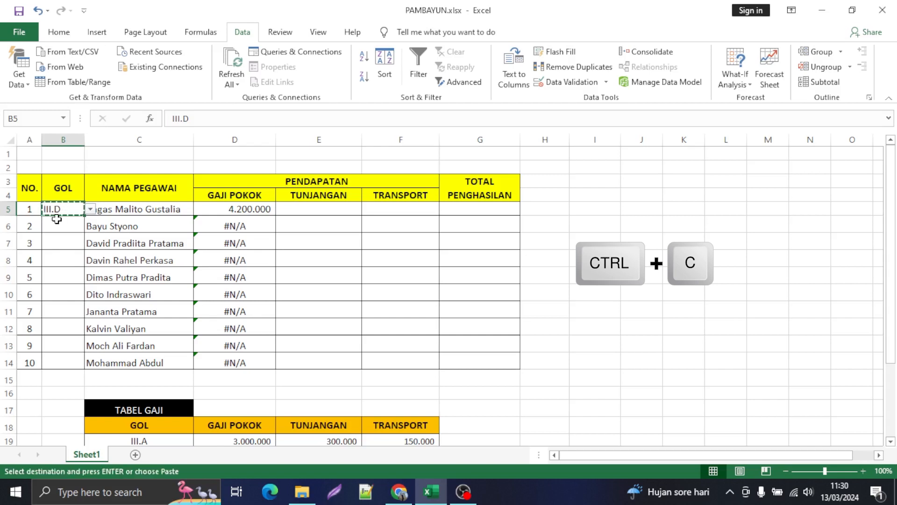
drag(64, 209, 64, 362)
key(Return)
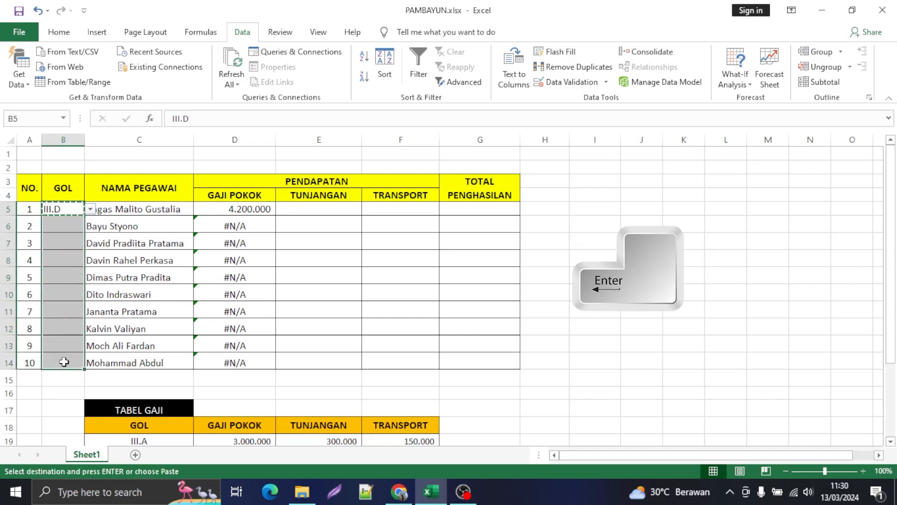
Step: Choose III.C as the GOL in B6 and IV.B in B7 from their validation lists
click(74, 218)
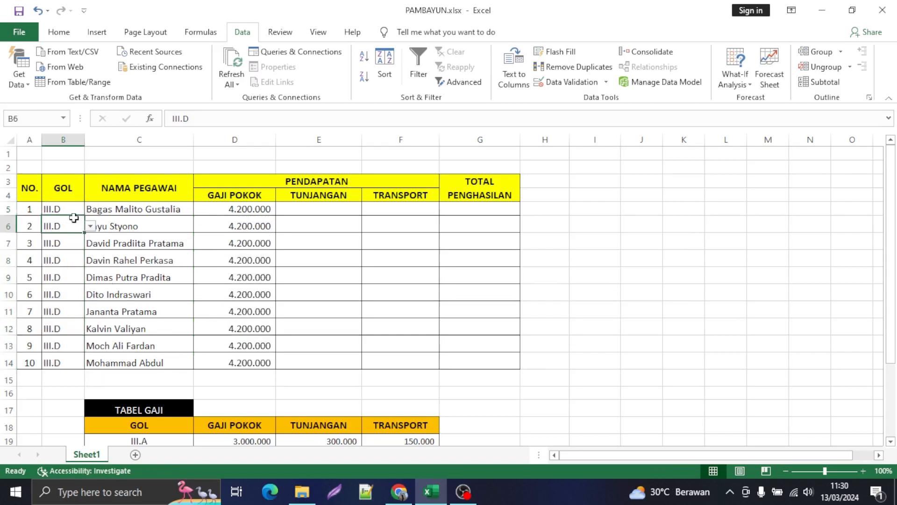
click(90, 226)
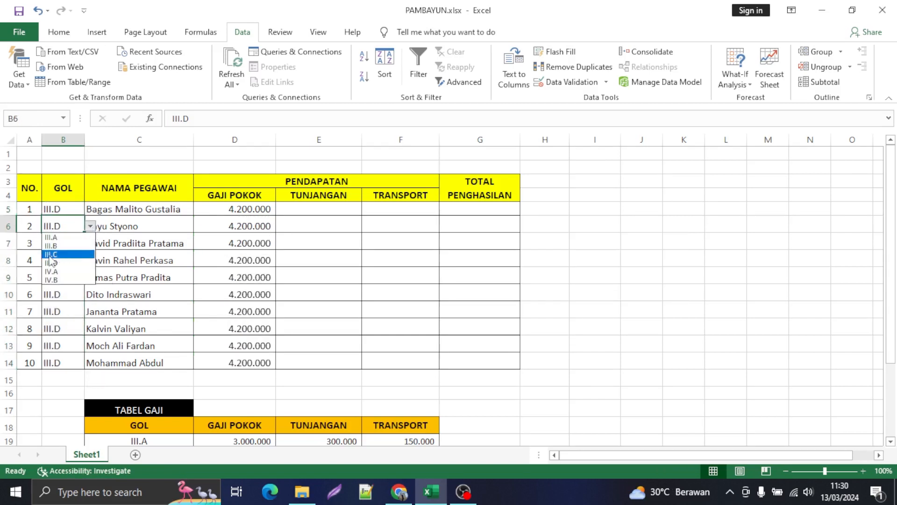
click(56, 254)
click(68, 243)
click(90, 243)
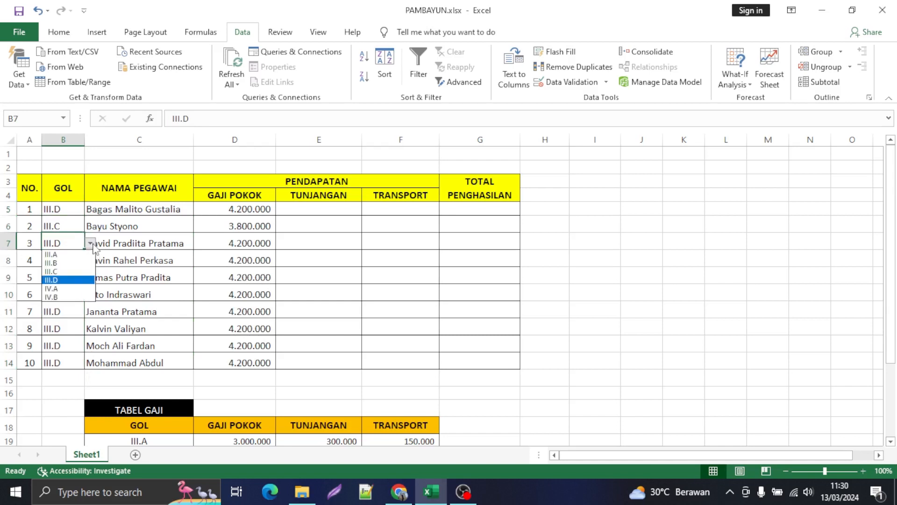
click(59, 297)
Step: Choose III.B as the GOL in B8 and III.C in B9 from their validation lists
click(63, 261)
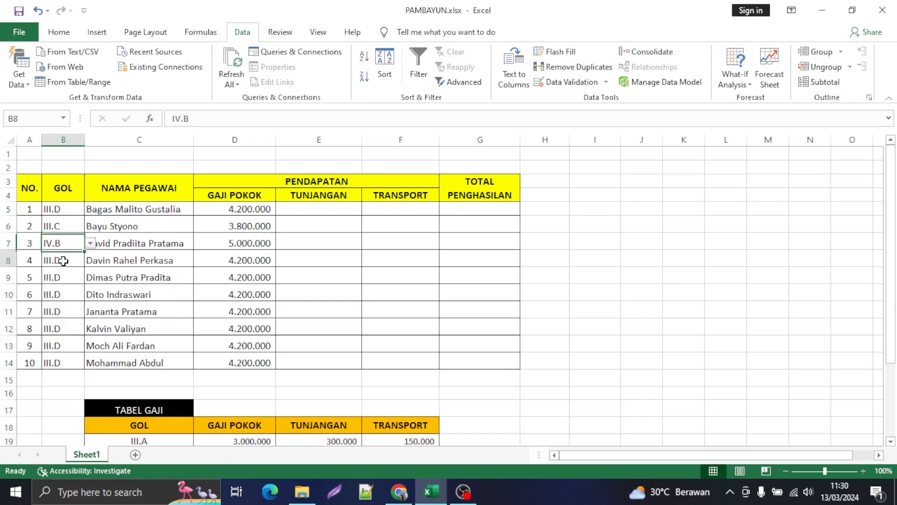
click(90, 260)
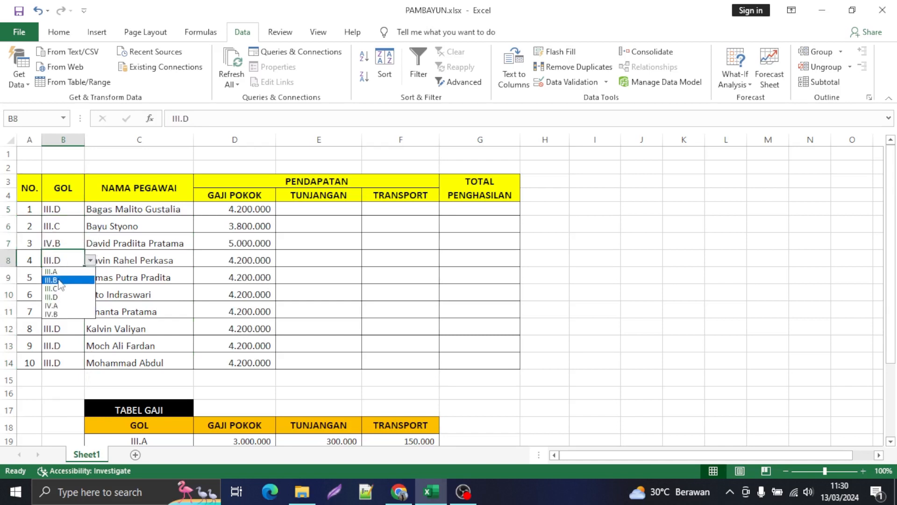
click(59, 281)
click(73, 282)
click(90, 278)
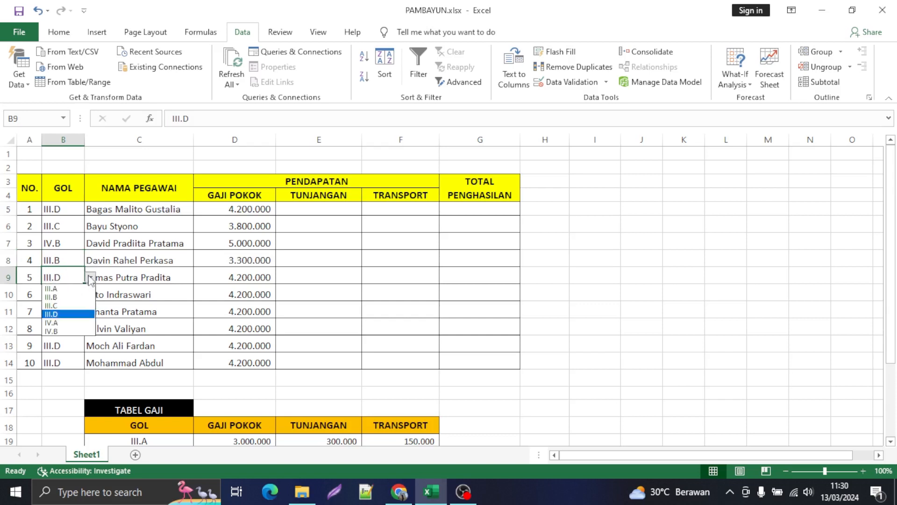
click(65, 306)
Step: Choose III.A as the GOL in B10 and IV.A in B12 from their validation lists
click(71, 294)
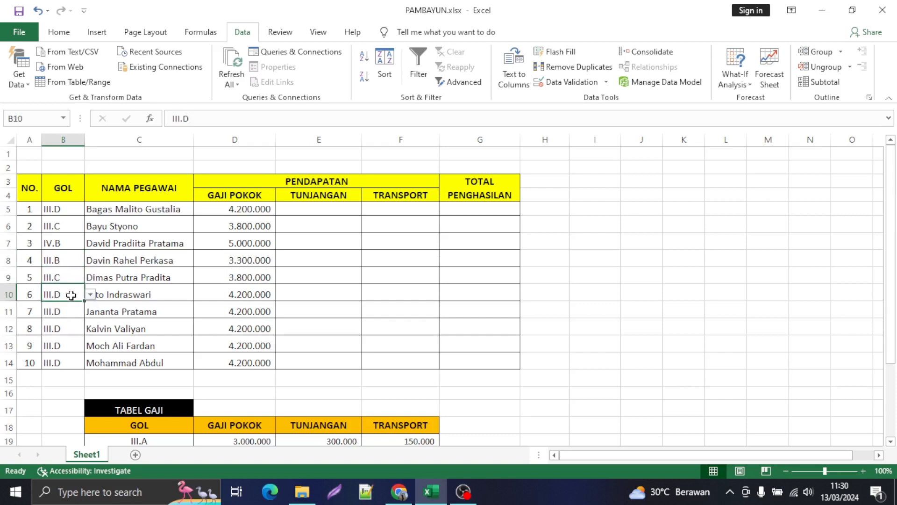
click(90, 294)
click(60, 303)
click(63, 329)
click(88, 335)
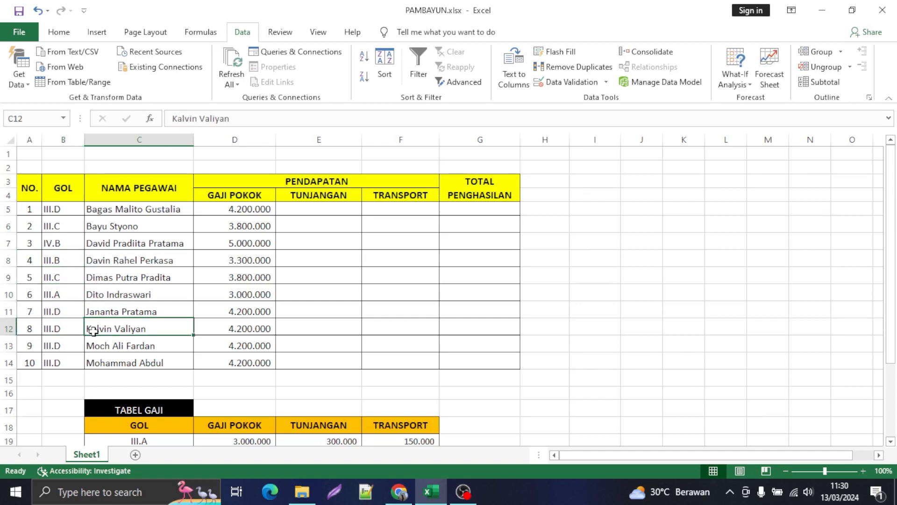
click(67, 333)
click(90, 330)
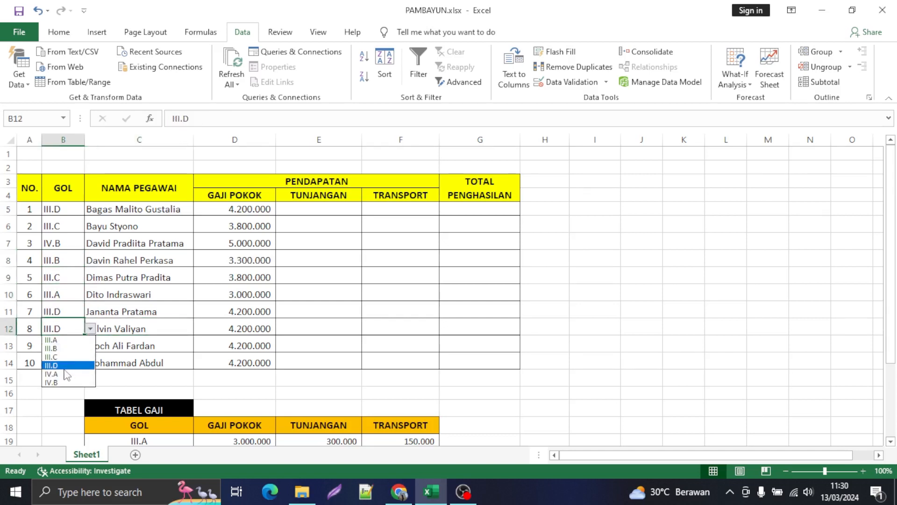
click(64, 370)
Step: Choose III.C as the GOL in B14 from its validation list
click(70, 363)
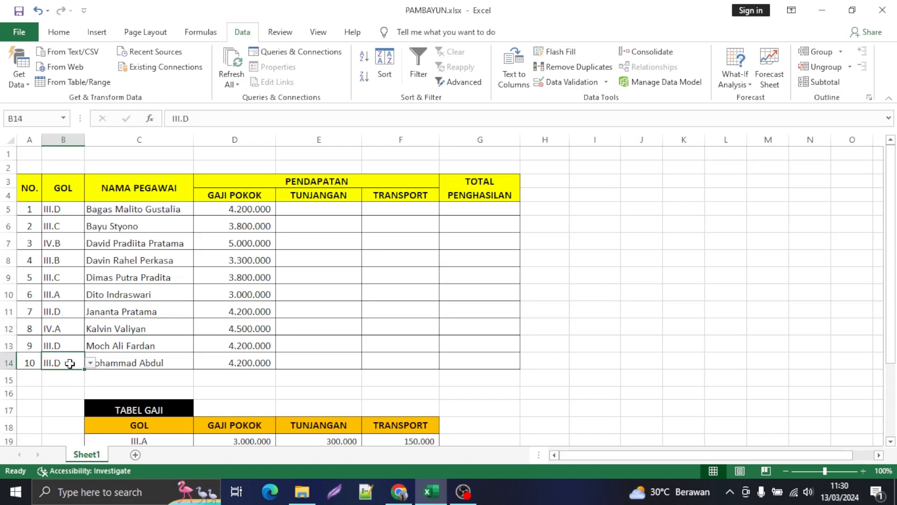
click(91, 363)
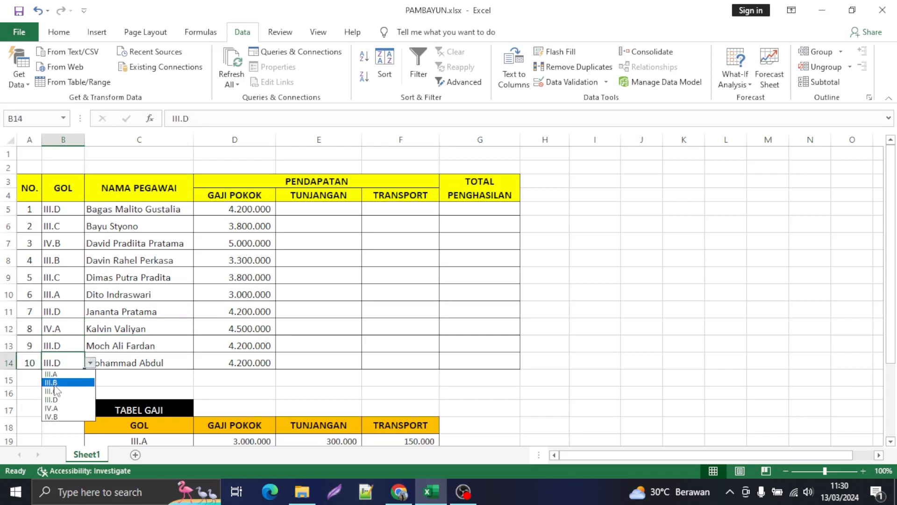
click(55, 391)
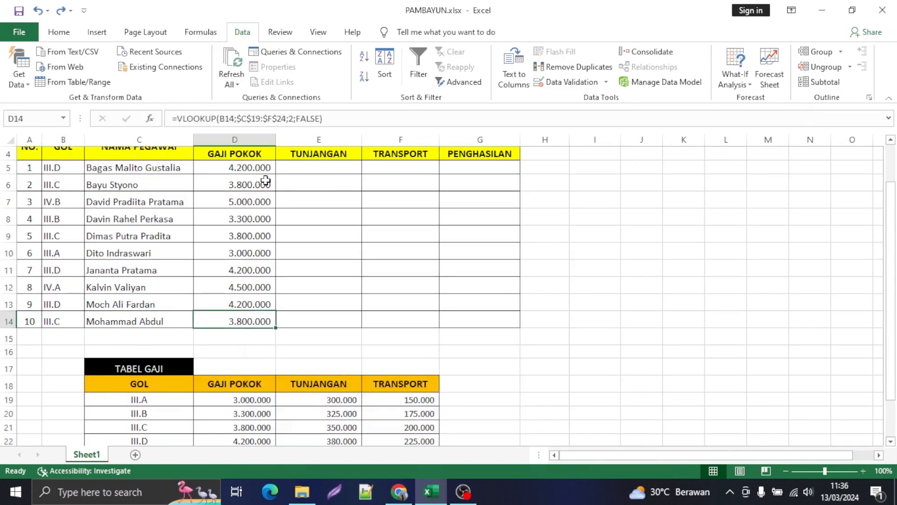
click(330, 167)
scroll(343, 178, up, 1)
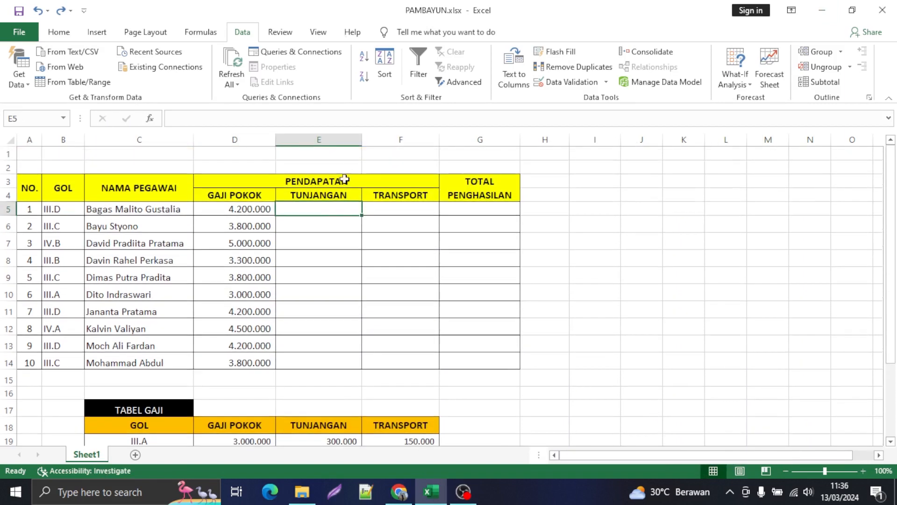
click(331, 198)
click(333, 209)
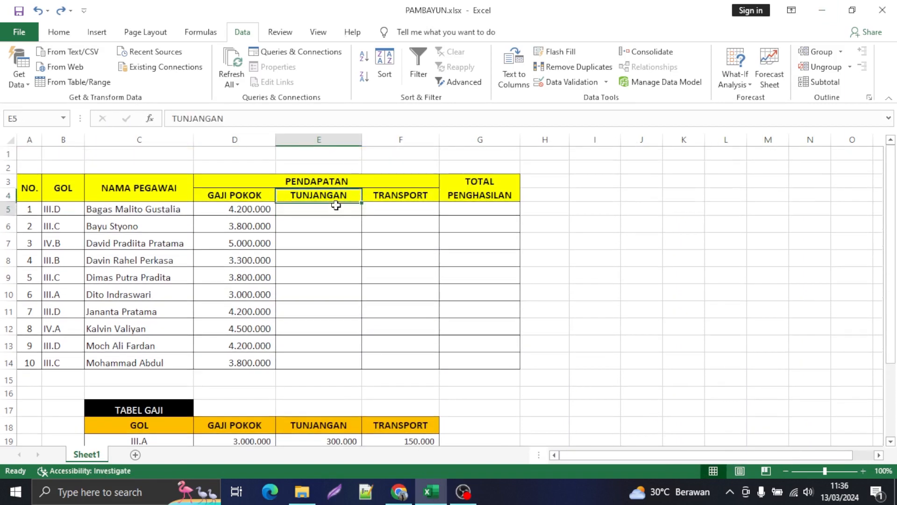
click(260, 207)
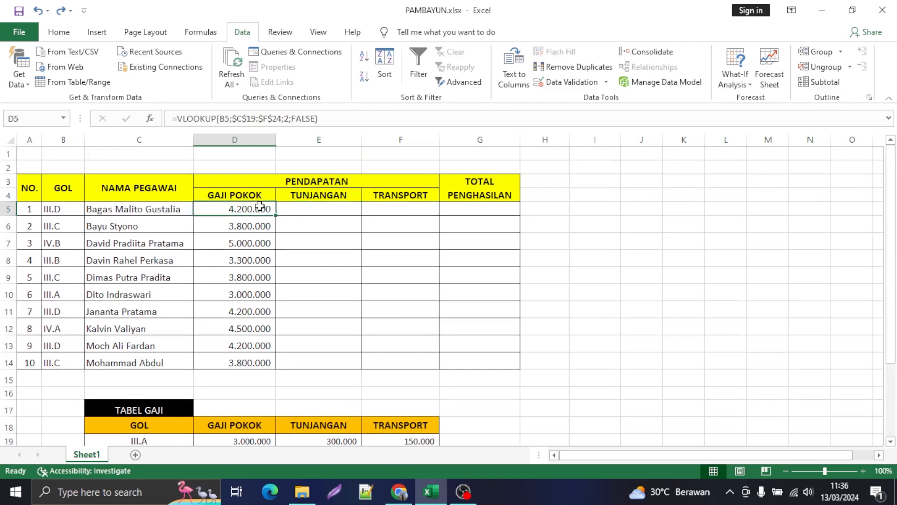
click(322, 223)
Step: Copy the VLOOKUP formula text from GAJI POKOK cell D5 into TUNJANGAN cell E5, keeping the reference to B5
click(261, 209)
key(F2)
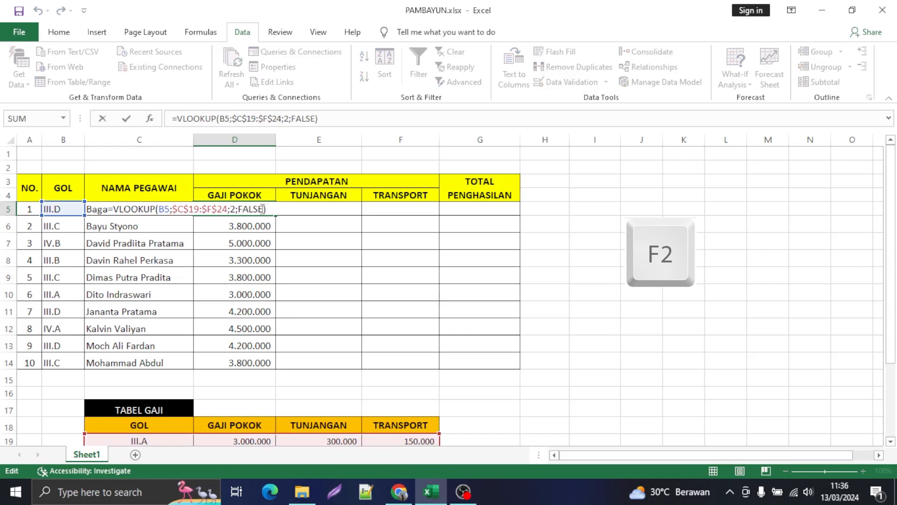
drag(263, 209, 102, 209)
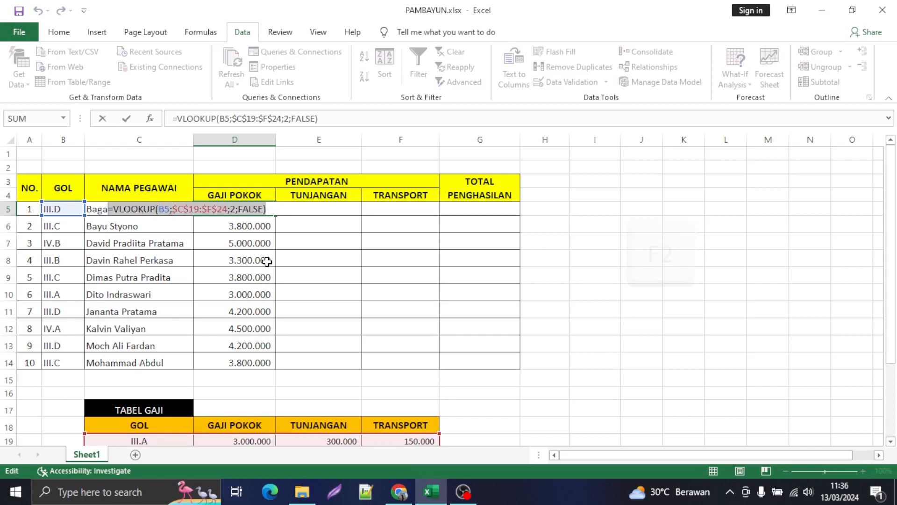
key(ctrl+c)
click(326, 210)
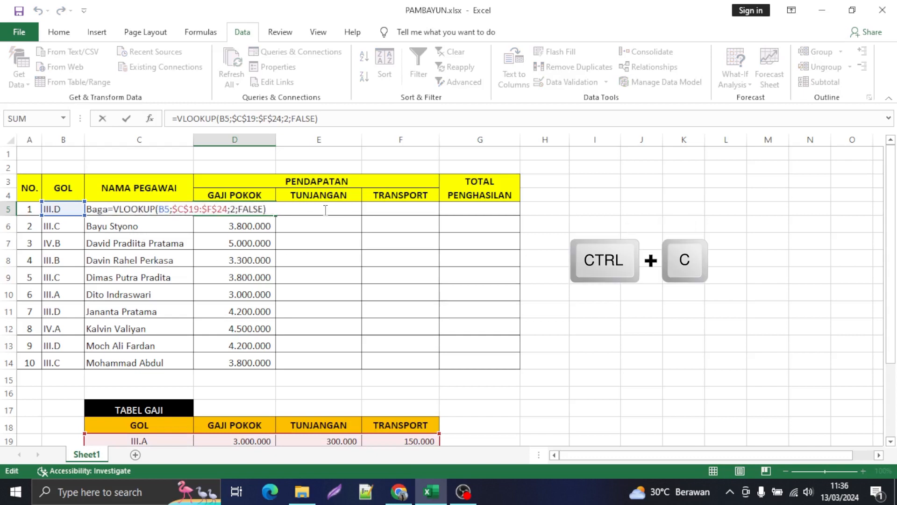
click(330, 228)
click(317, 211)
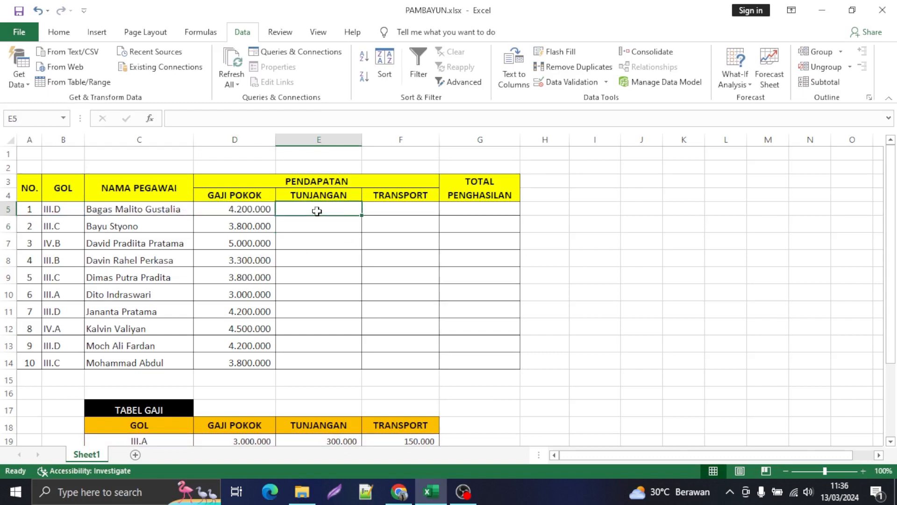
key(ctrl+v)
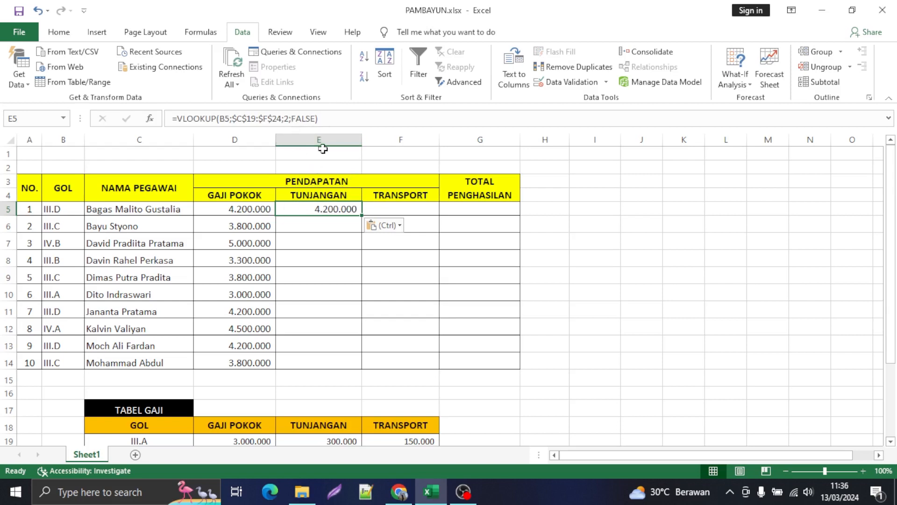
Step: Change the column index of the VLOOKUP formula in E5 to 3 for TUNJANGAN
click(287, 118)
scroll(380, 312, down, 1)
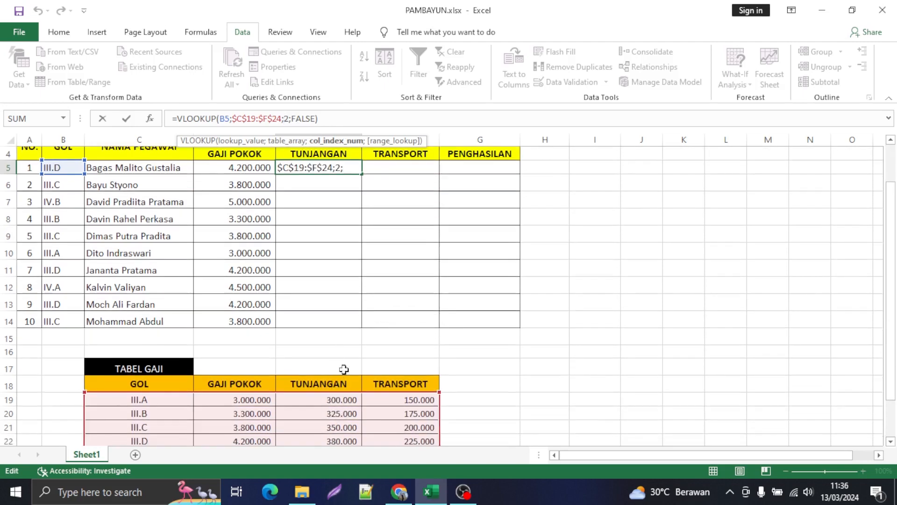
key(Delete)
text(3)
key(Return)
Step: Check E5 against the TUNJANGAN column of TABEL GAJI and fill its formula down through E14
scroll(251, 239, up, 1)
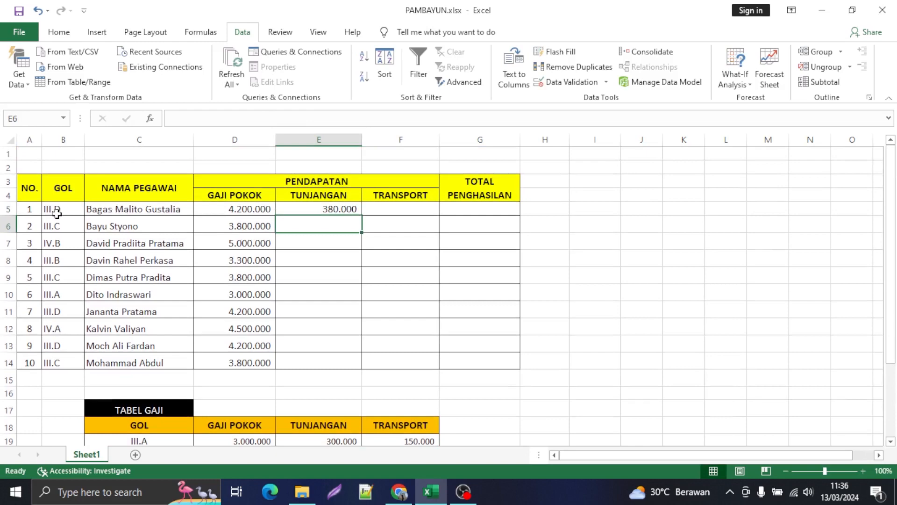
scroll(71, 212, down, 1)
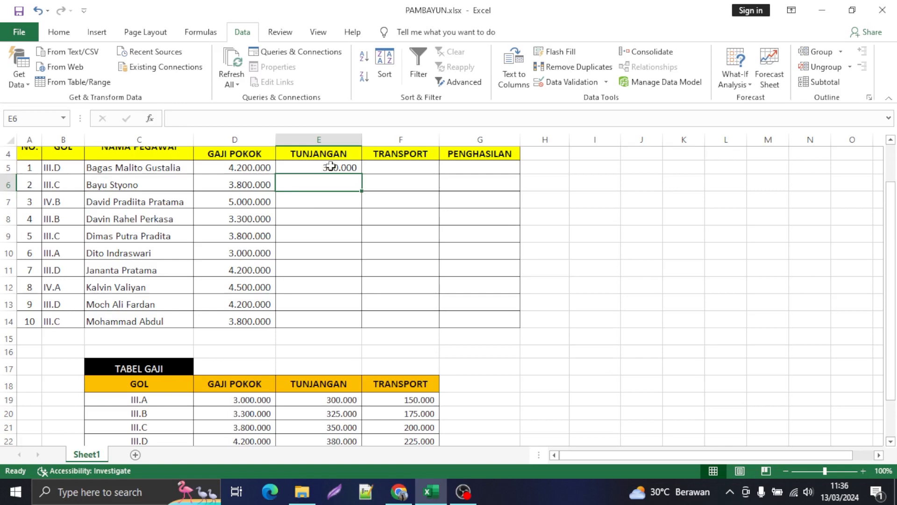
scroll(256, 402, down, 1)
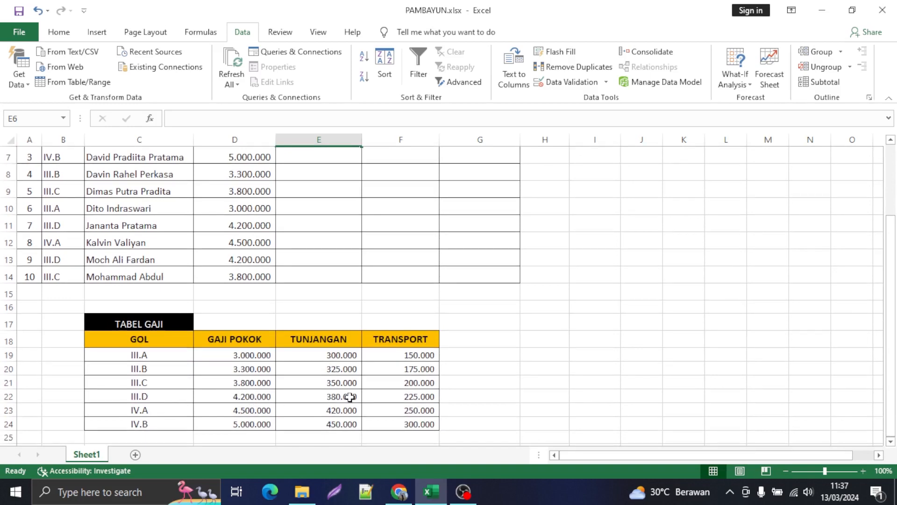
scroll(350, 396, up, 2)
click(348, 210)
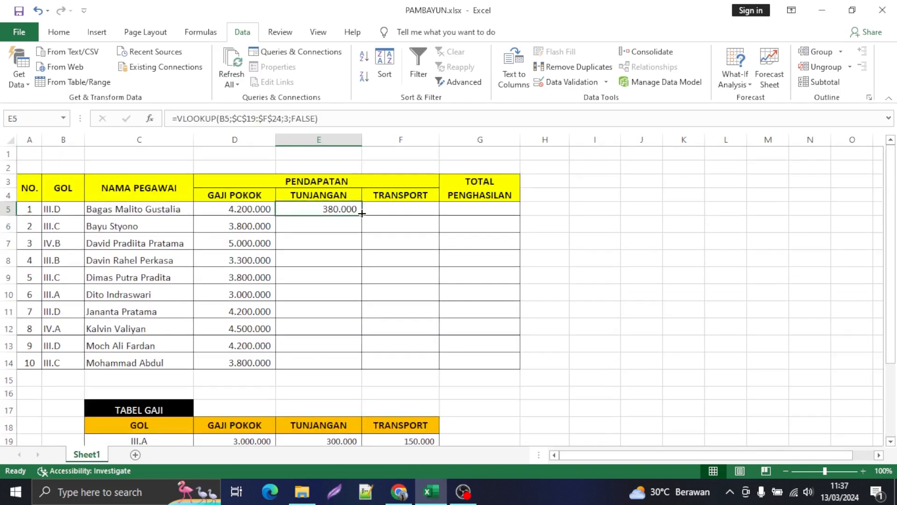
double_click(362, 214)
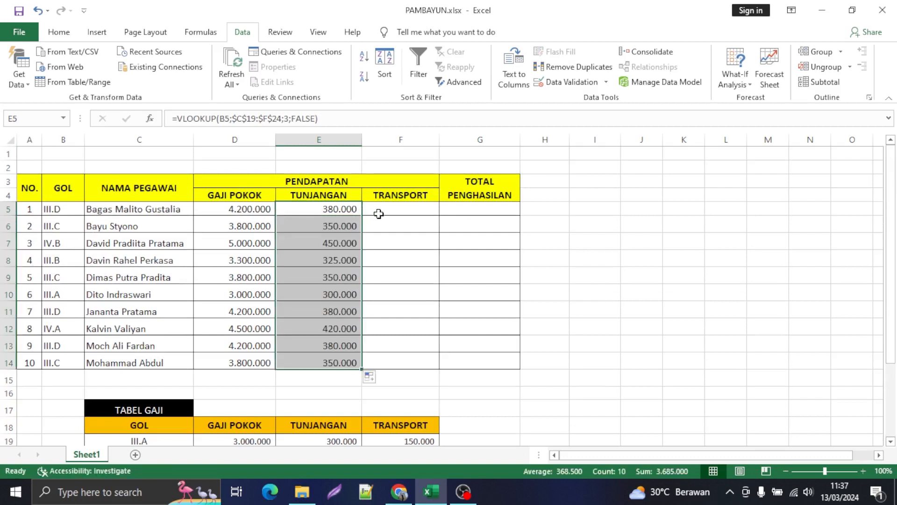
Step: Copy the VLOOKUP formula text from E5 into TRANSPORT cell F5, keeping the reference to B5
click(404, 211)
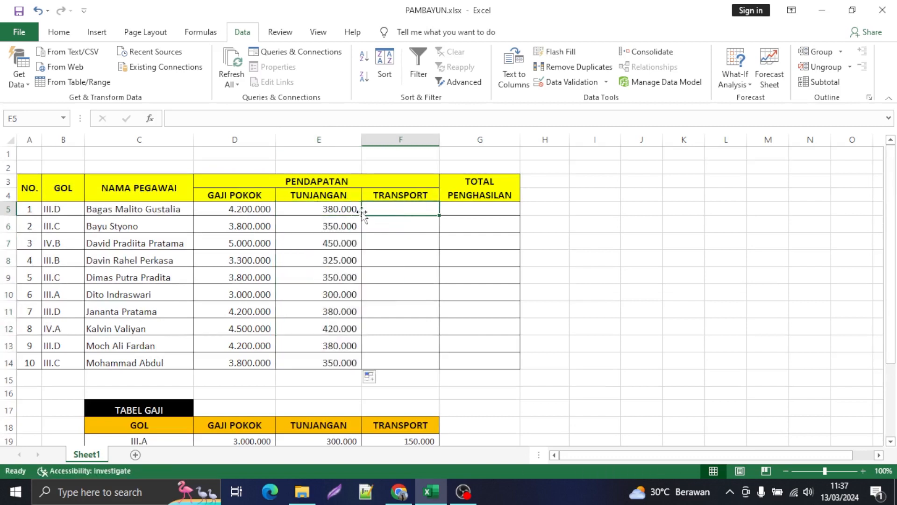
click(346, 210)
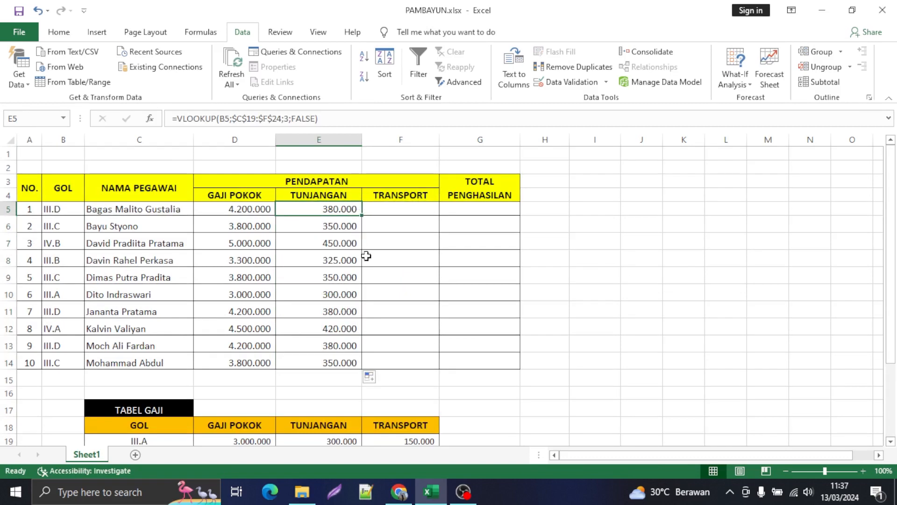
key(F2)
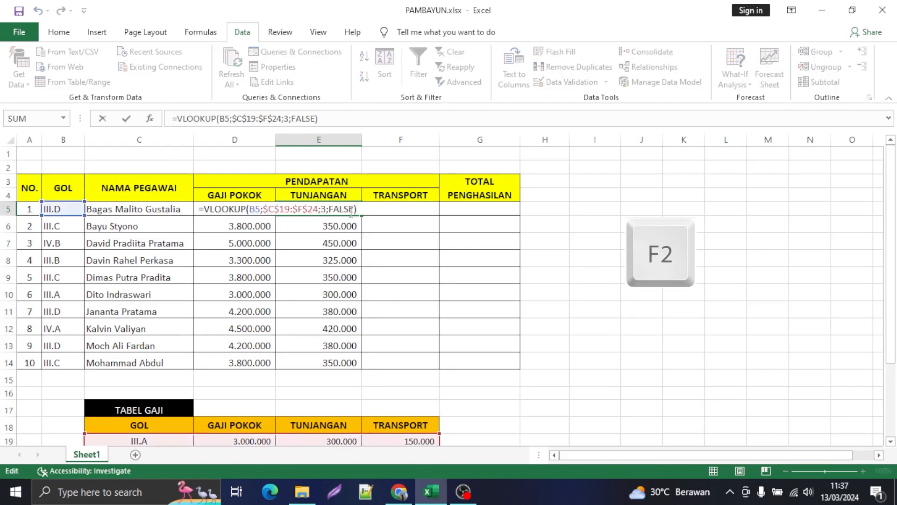
drag(361, 209, 199, 209)
key(ctrl+c)
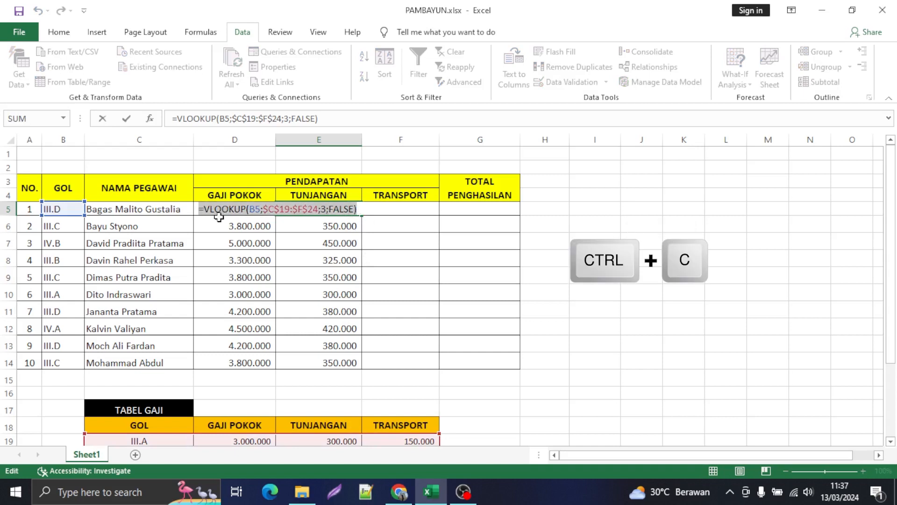
click(398, 223)
click(394, 209)
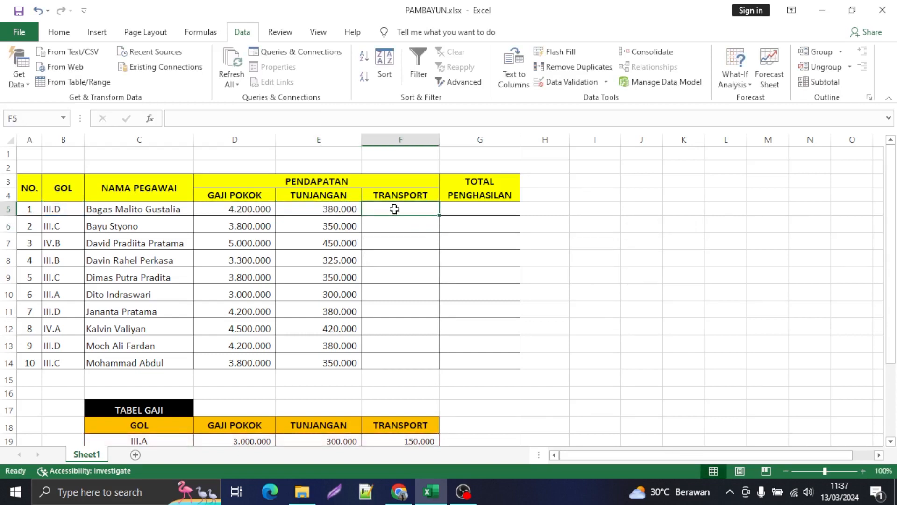
key(ctrl+v)
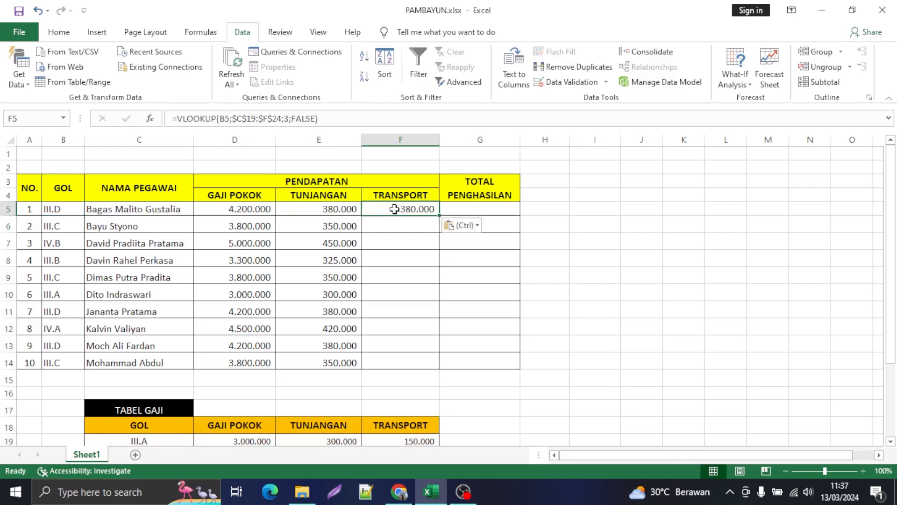
Step: Change the column index of the VLOOKUP formula in F5 to 4 and fill it down through F14
click(285, 118)
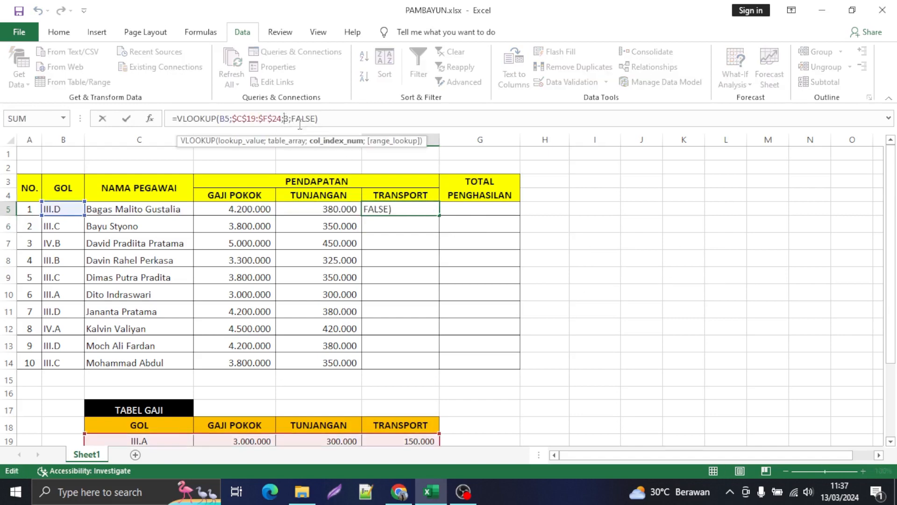
scroll(425, 389, down, 1)
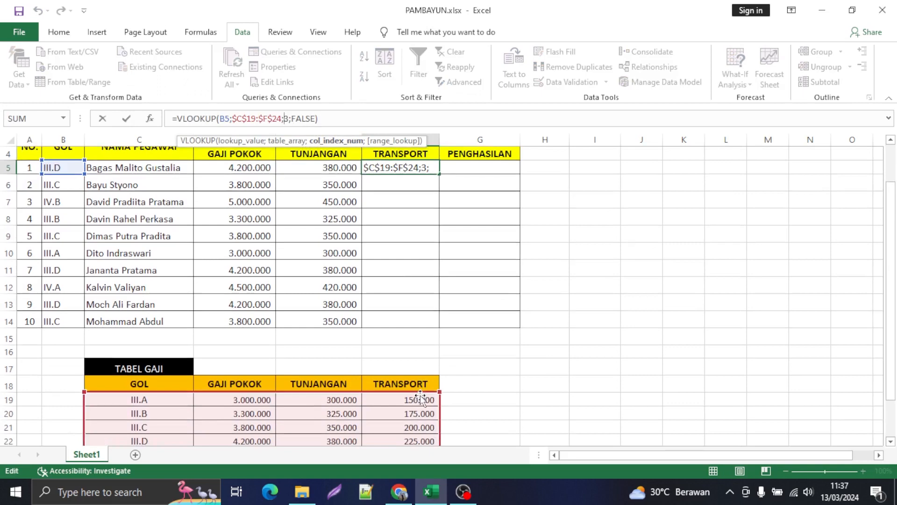
scroll(347, 241, up, 1)
scroll(347, 240, up, 1)
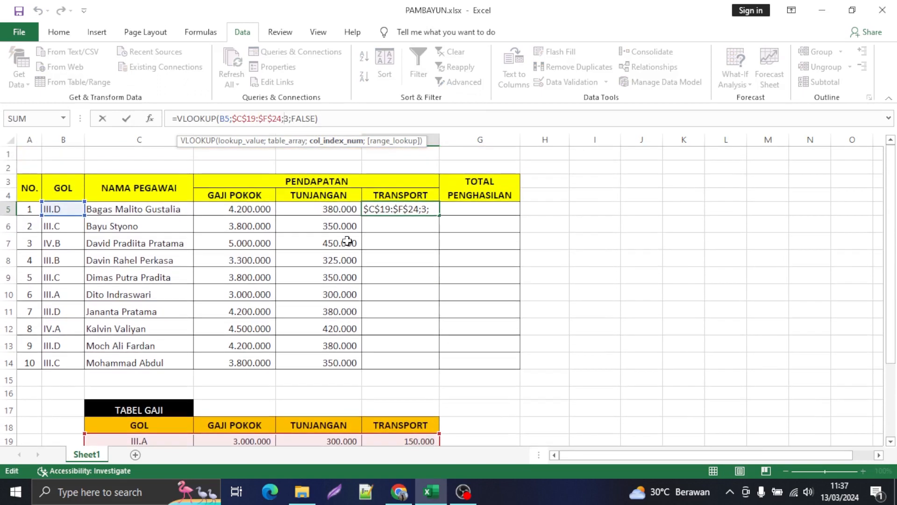
key(Delete)
text(4)
key(Return)
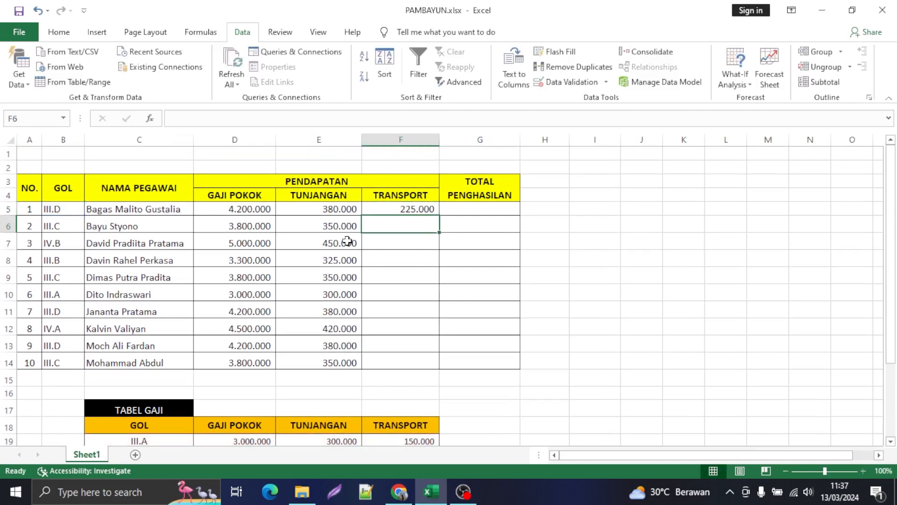
click(435, 207)
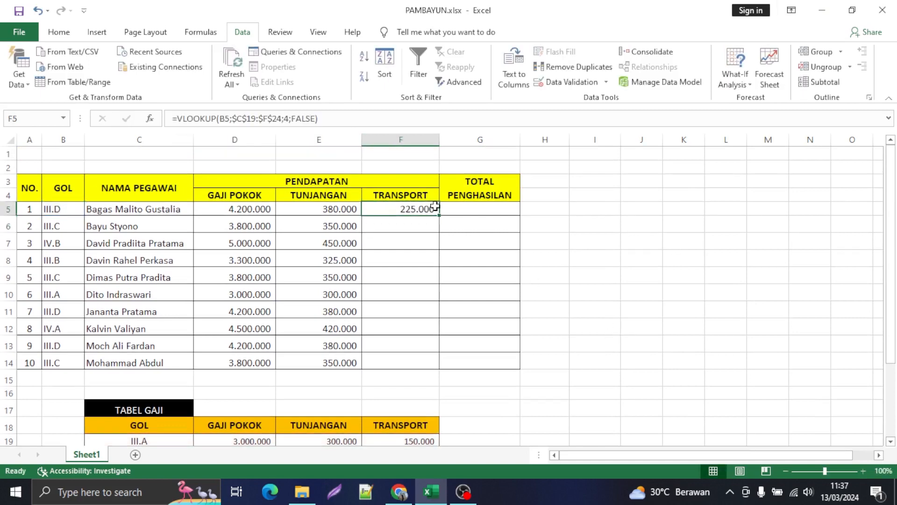
double_click(439, 217)
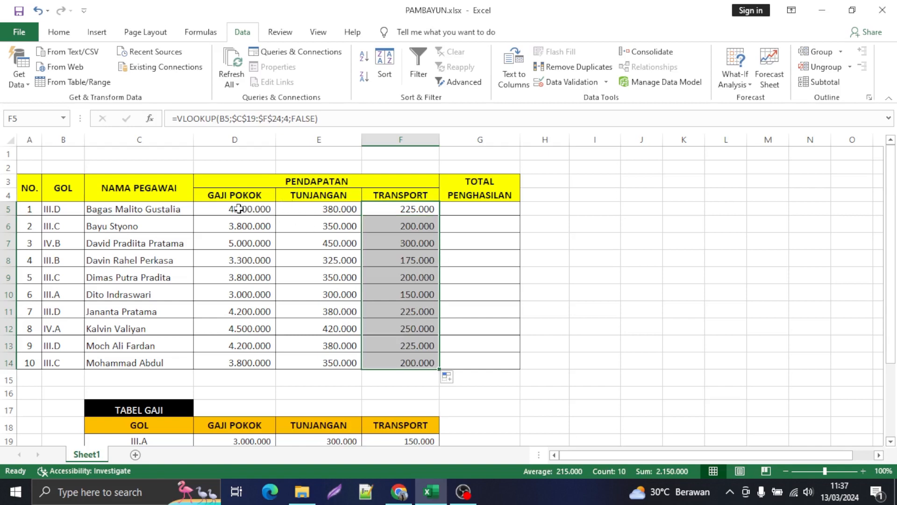
Step: Align the income amounts in D5:F14 vertically to the middle of their cells
drag(246, 209, 381, 362)
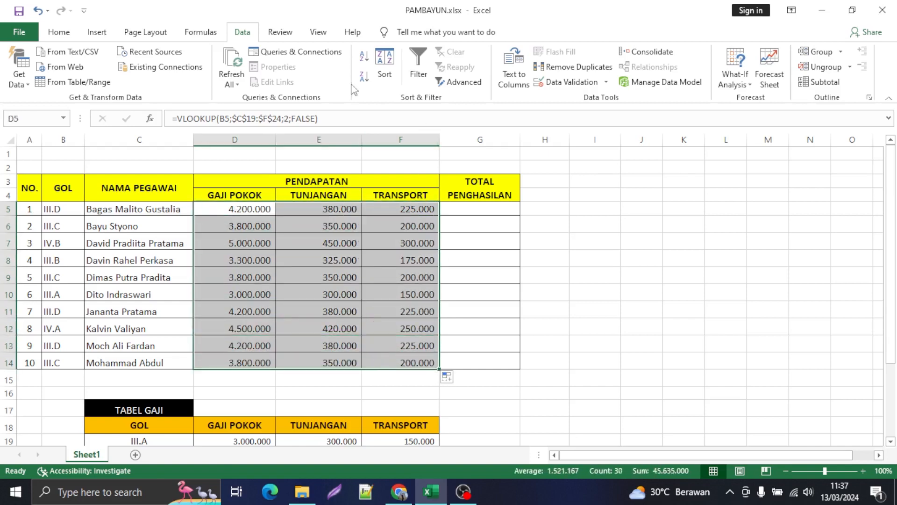
click(66, 34)
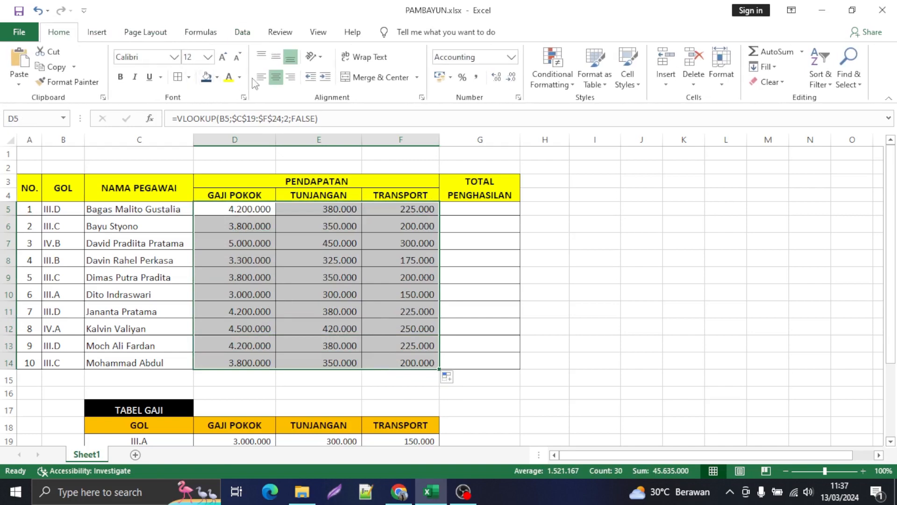
click(276, 58)
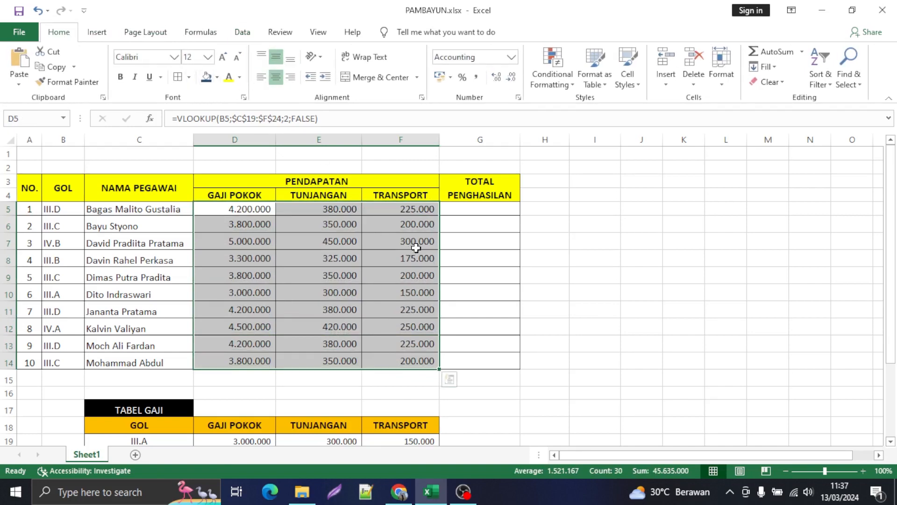
click(409, 275)
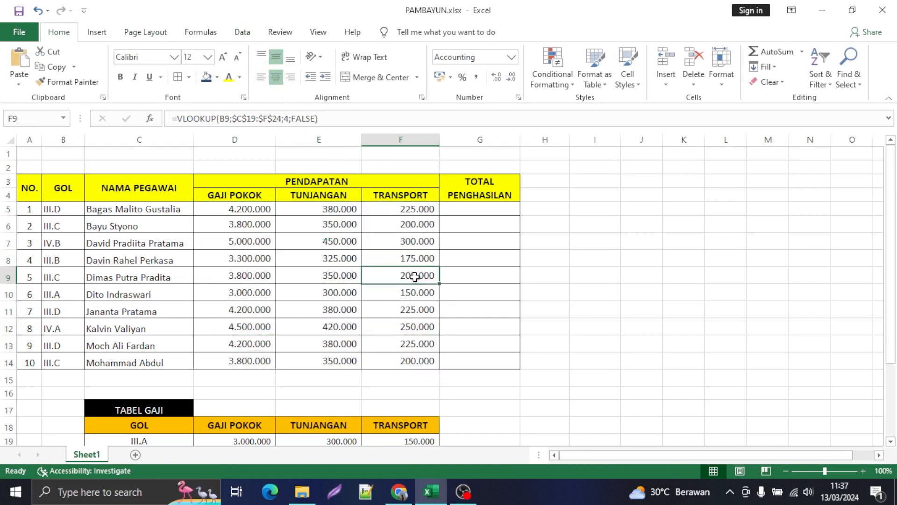
Step: Compare the first employee's GOL and income amounts in row 5 with the III.D row of TABEL GAJI
scroll(421, 240, down, 1)
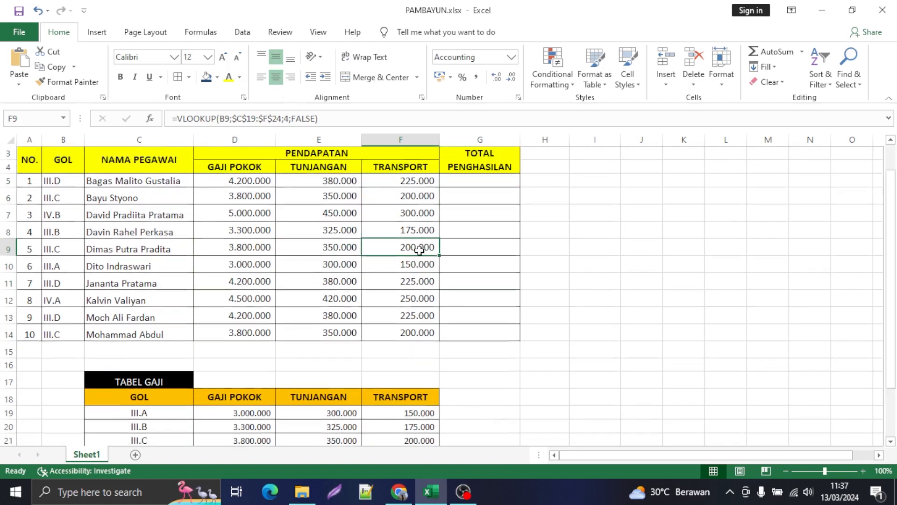
scroll(420, 241, up, 1)
drag(419, 210, 423, 239)
click(471, 241)
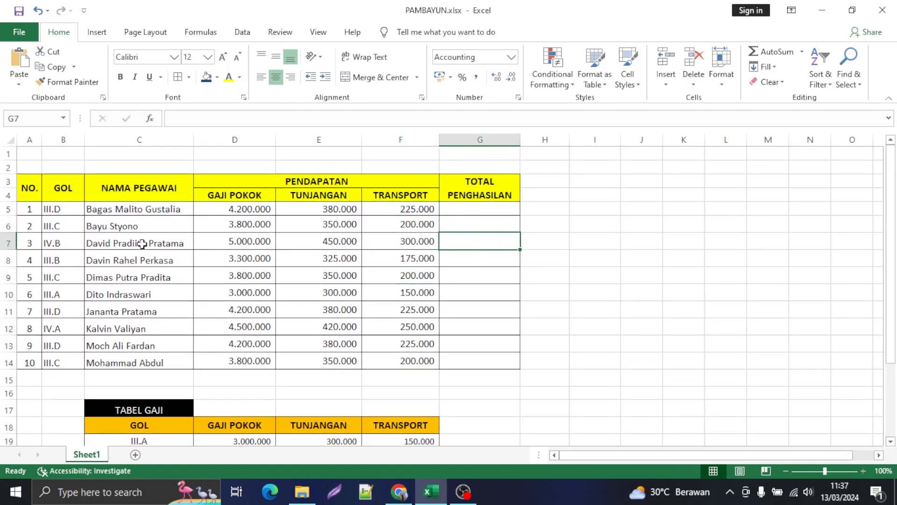
click(62, 212)
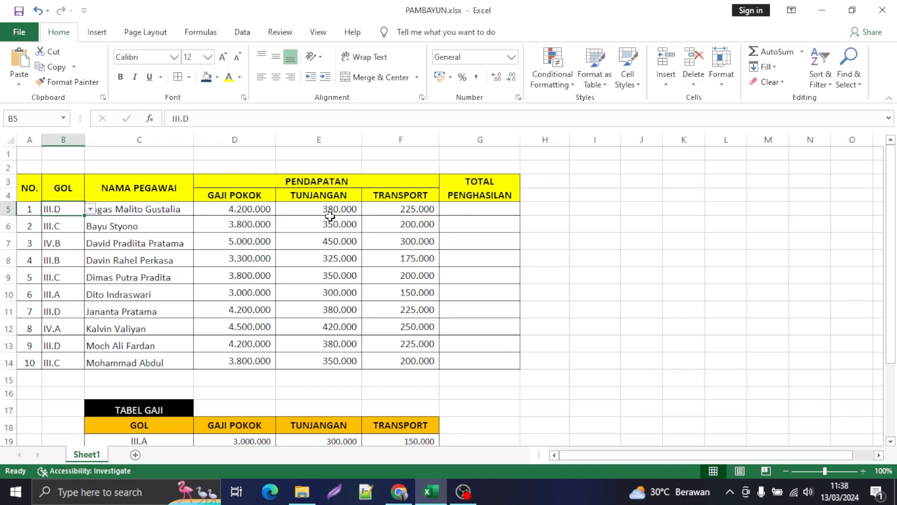
scroll(330, 214, down, 1)
scroll(327, 214, up, 1)
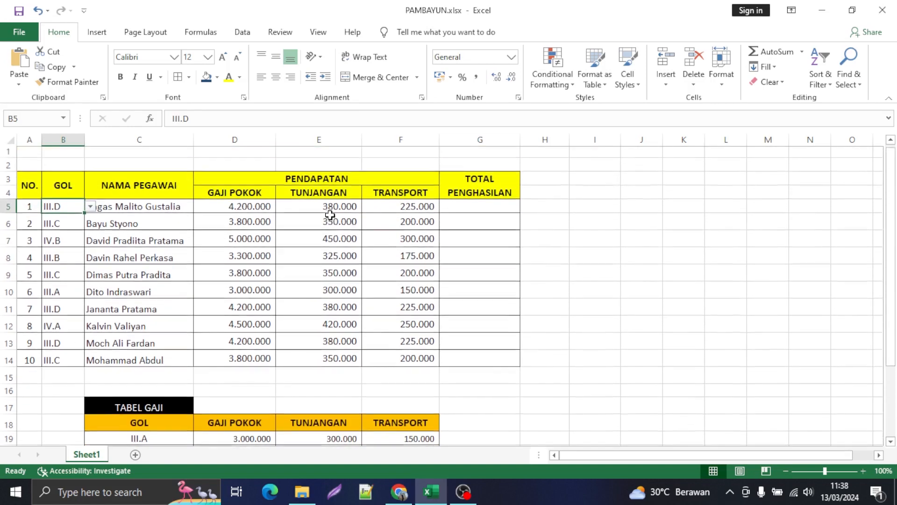
scroll(432, 224, down, 2)
scroll(423, 244, down, 1)
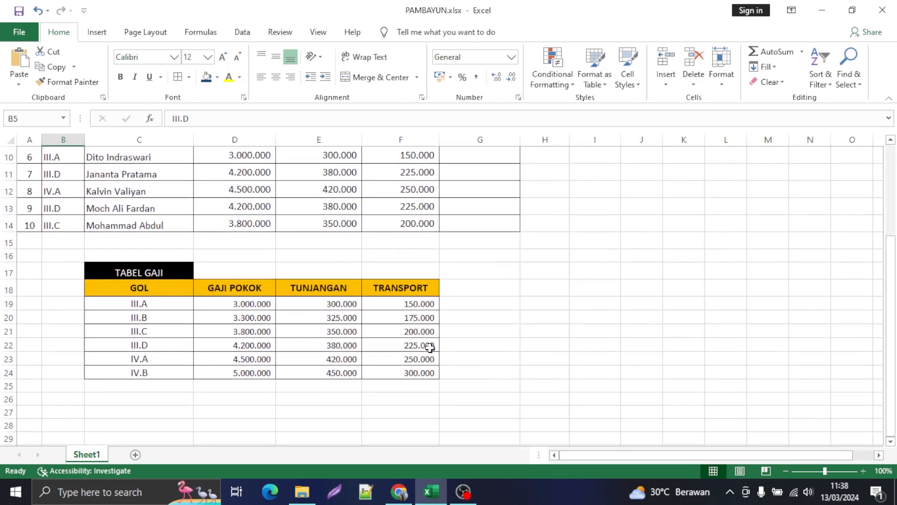
drag(427, 346, 146, 346)
Step: Fill TOTAL PENGHASILAN cells G5:G14 with AutoSum totals of each employee's three income columns
scroll(379, 317, up, 2)
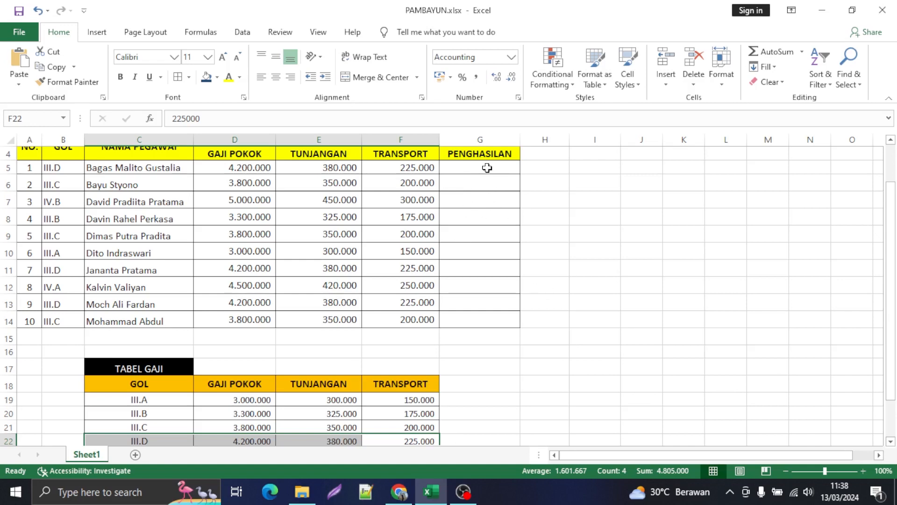
drag(487, 168, 487, 214)
drag(487, 278, 487, 320)
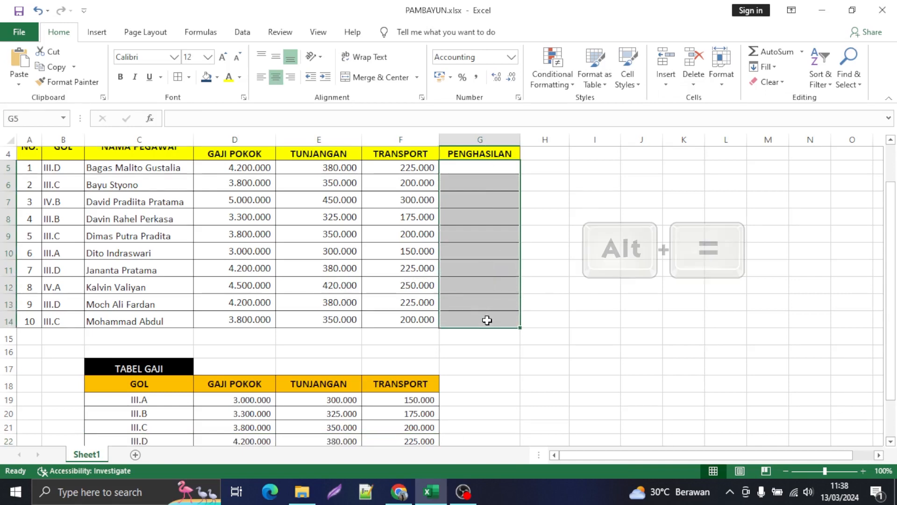
key(alt+equal)
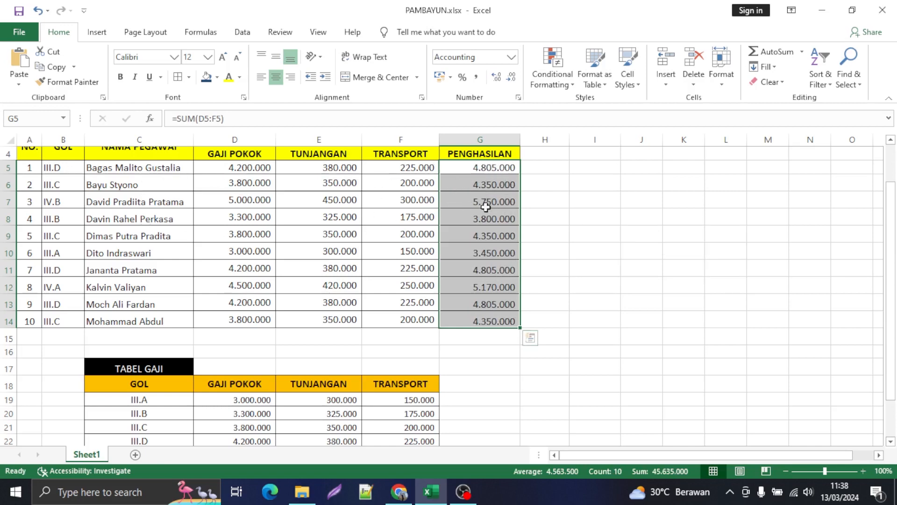
click(578, 202)
Step: Move the totals from G5:G14 to I5:I14 with their formulas intact and widen column I to fit the amounts
click(490, 167)
drag(489, 167, 496, 319)
key(ctrl+c)
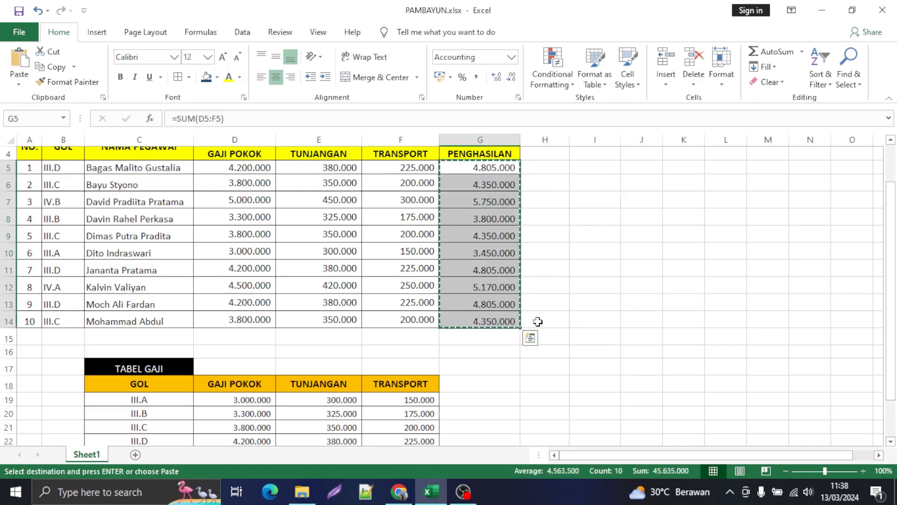
click(601, 170)
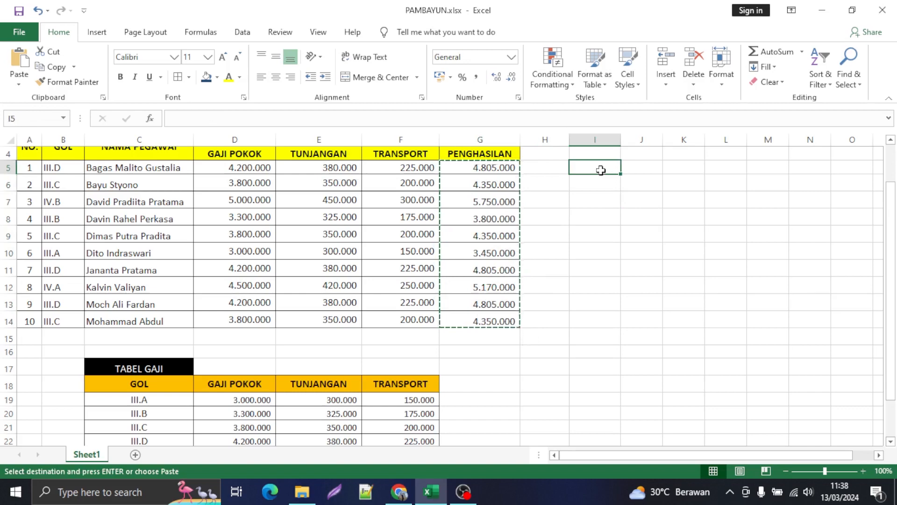
key(ctrl+v)
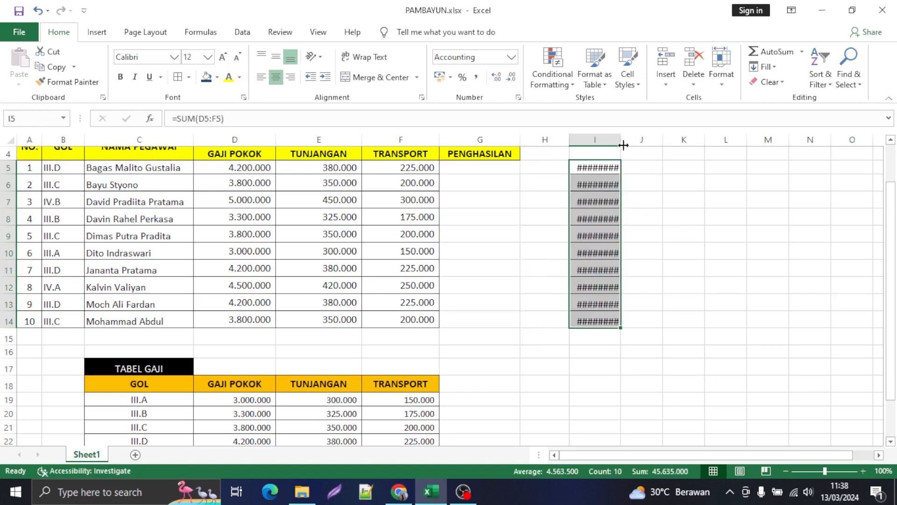
drag(621, 139, 653, 143)
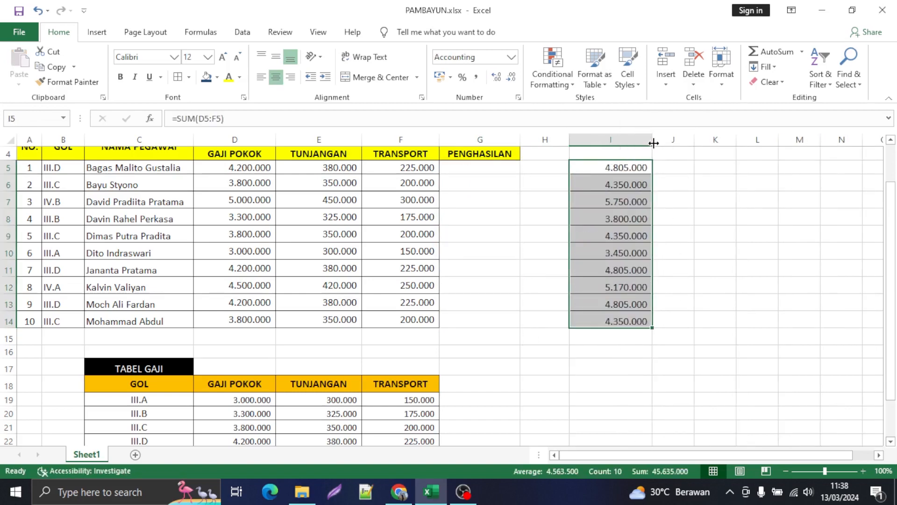
click(485, 168)
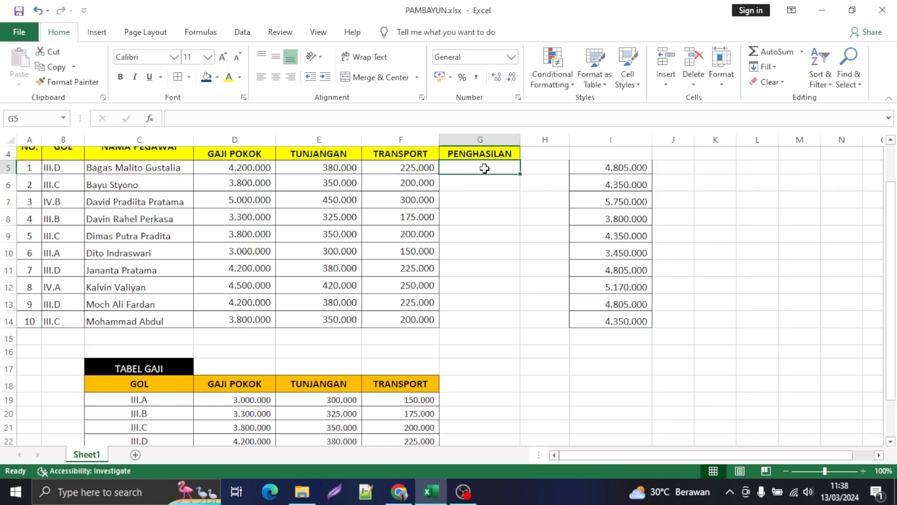
text(=SUM)
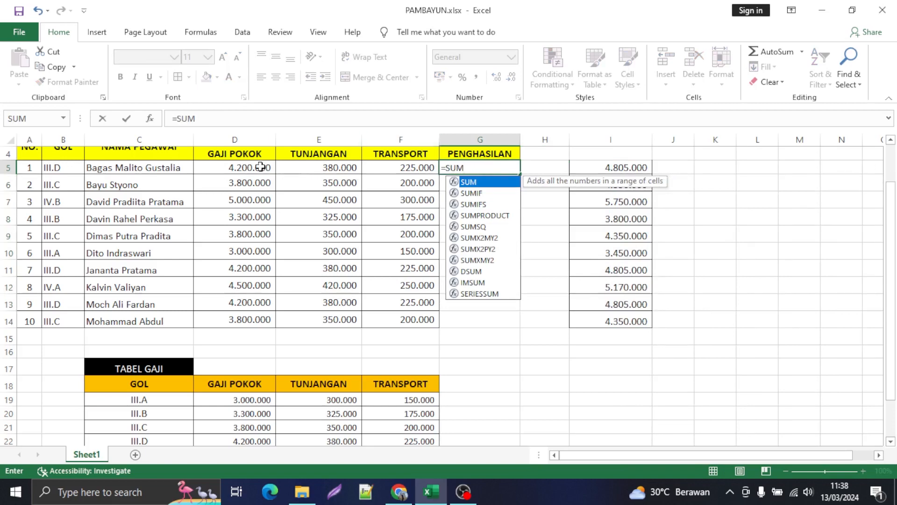
drag(259, 168, 400, 171)
key(ctrl+z)
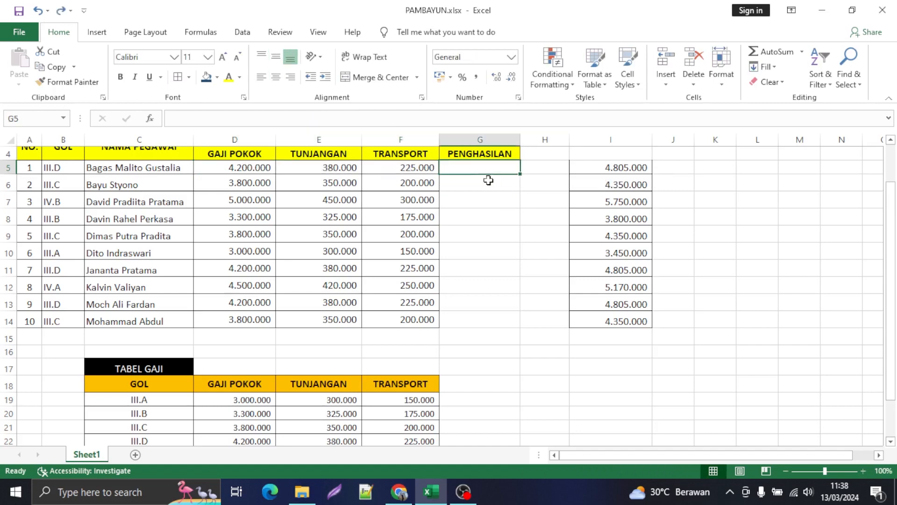
Step: Enter =SUM(D5:F5) in TOTAL PENGHASILAN cell G5 and fill the formula down through G14
text(=)
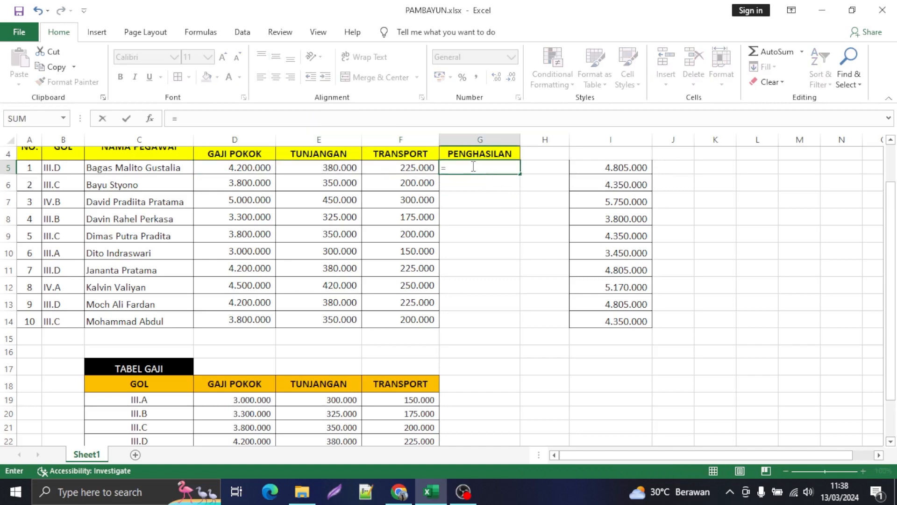
text(SUM()
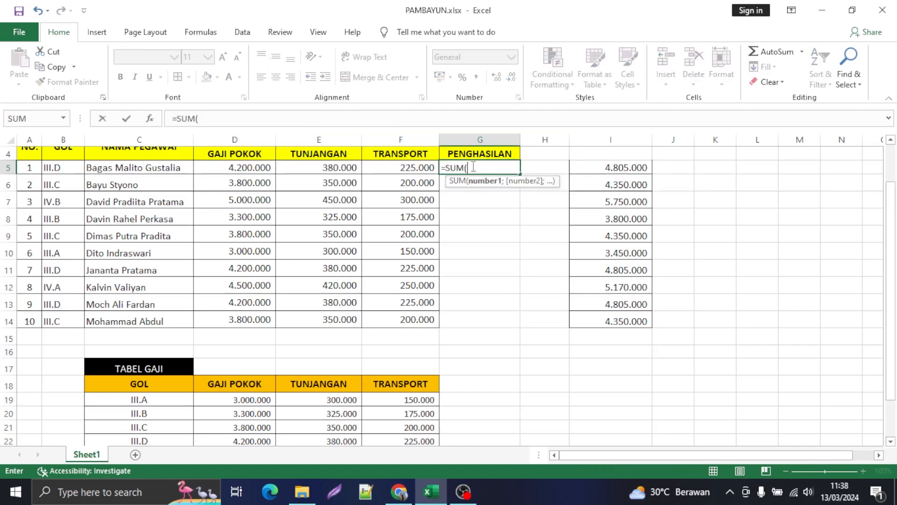
drag(236, 165, 395, 168)
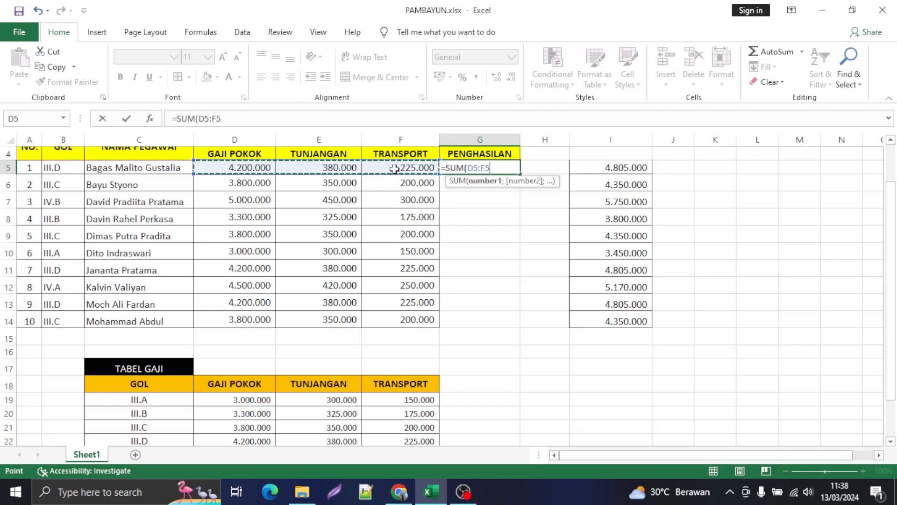
text())
key(Return)
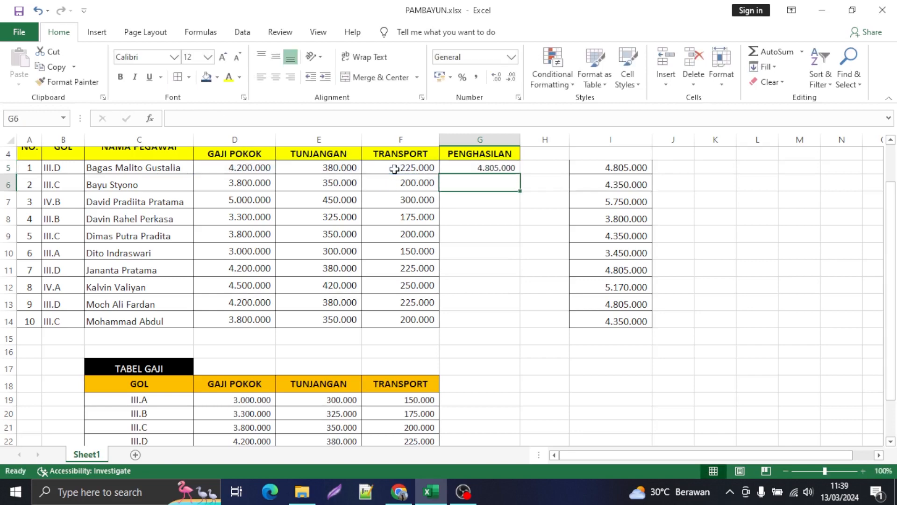
click(508, 169)
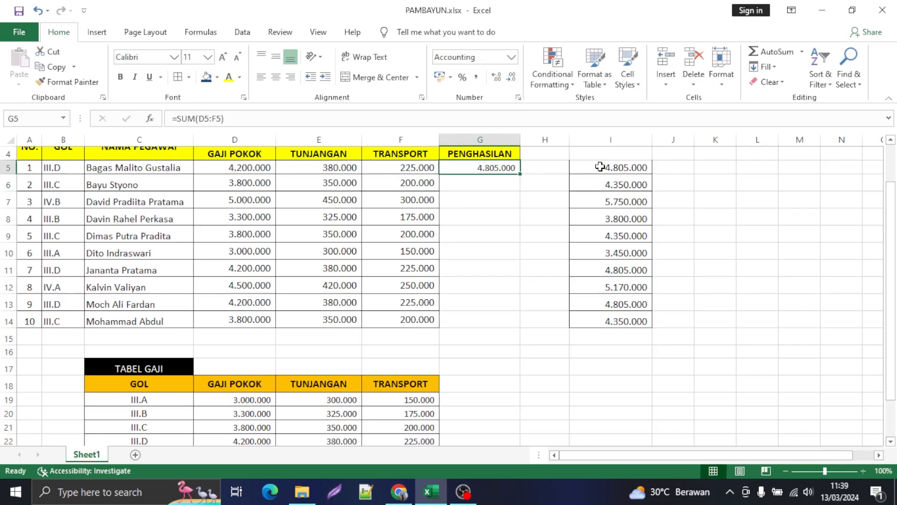
double_click(519, 174)
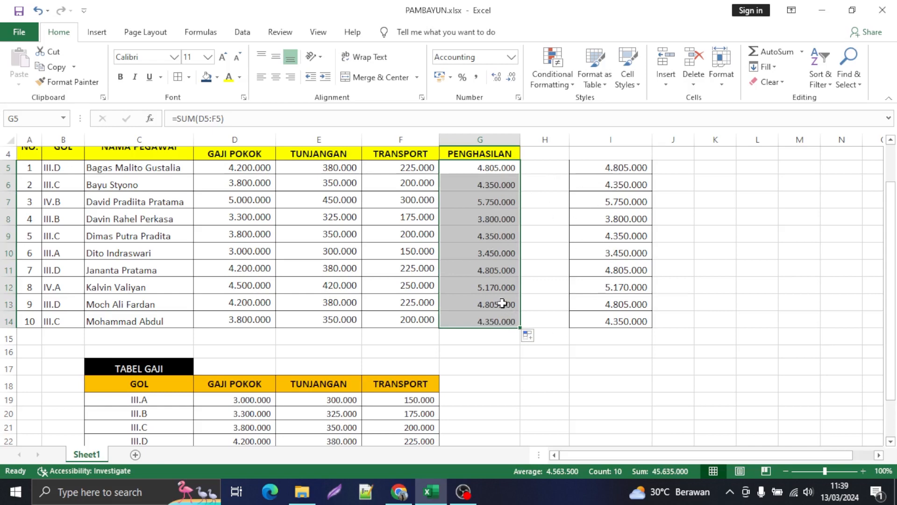
Step: Change the eighth employee's GOL in B12 to III.A and check the row's amounts against TABEL GAJI
click(74, 290)
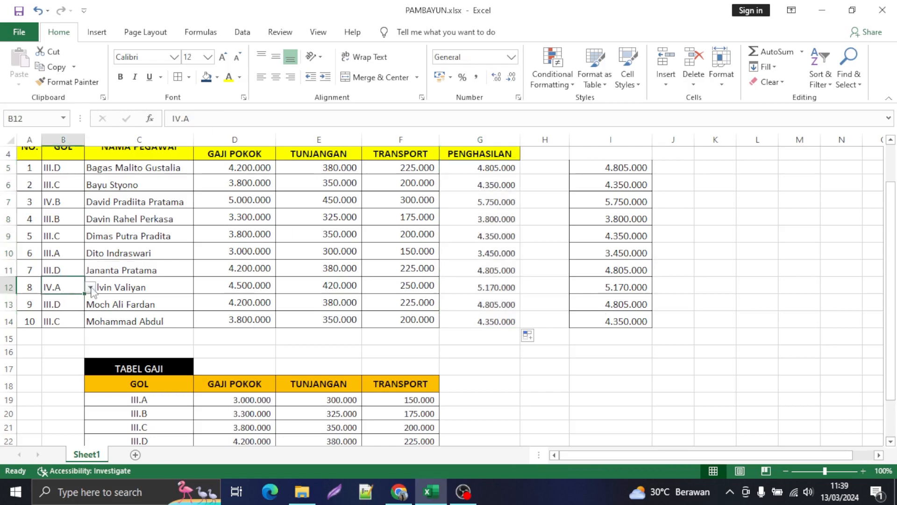
click(91, 288)
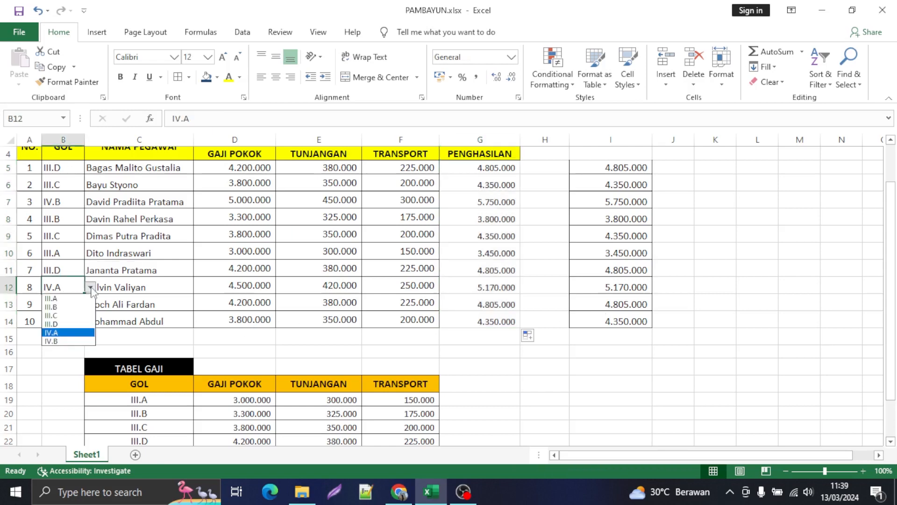
click(55, 299)
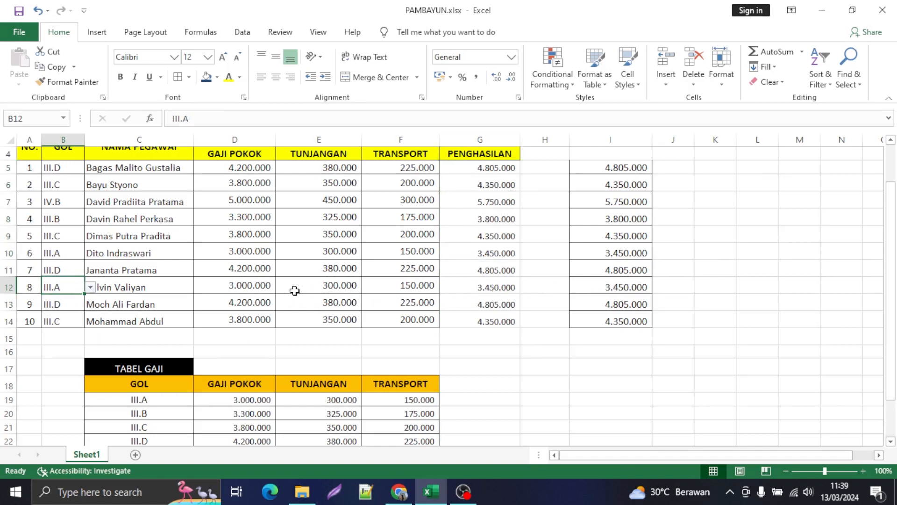
scroll(361, 283, down, 2)
scroll(361, 280, up, 3)
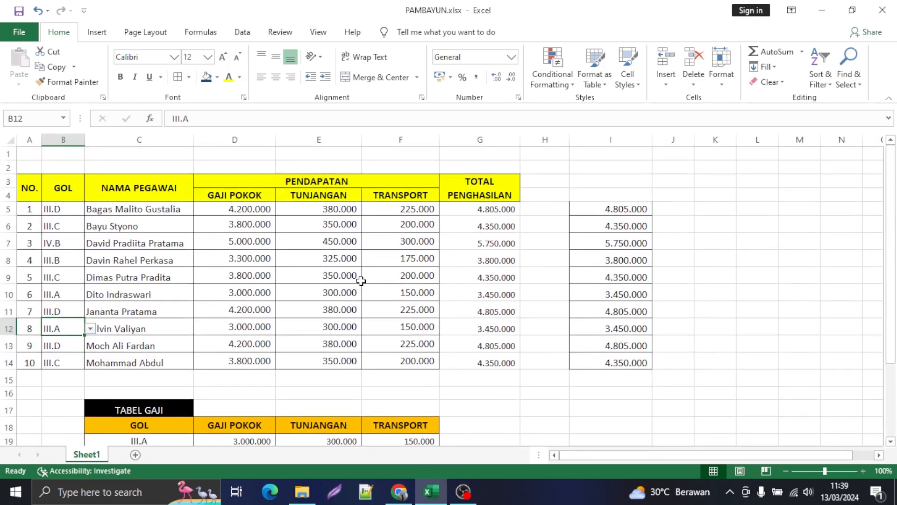